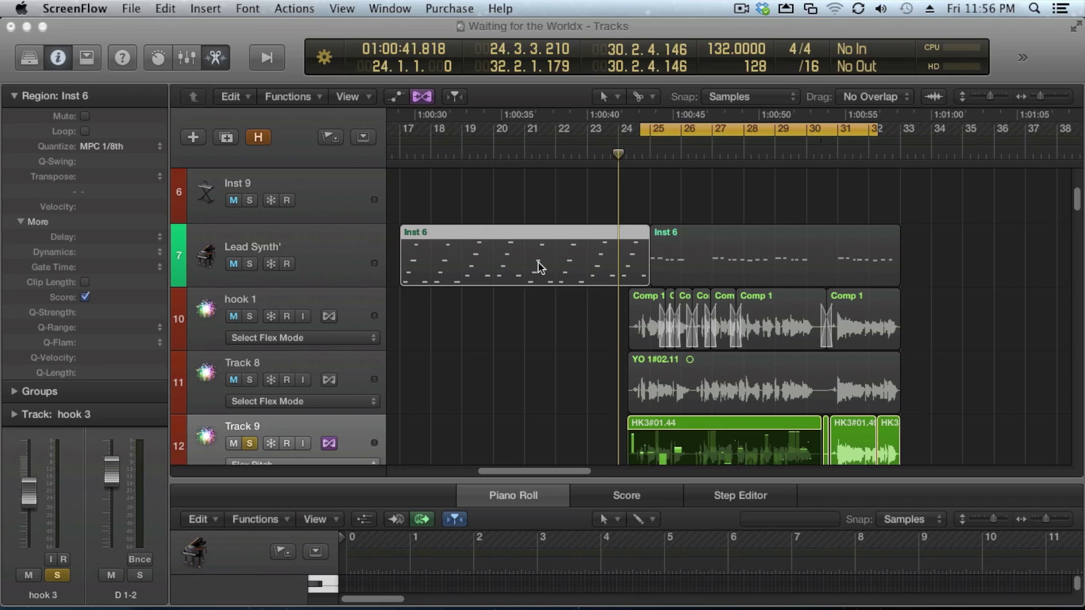
Step: Record-arm the Lead Synth' track and unsolo Track 9
click(468, 283)
click(250, 444)
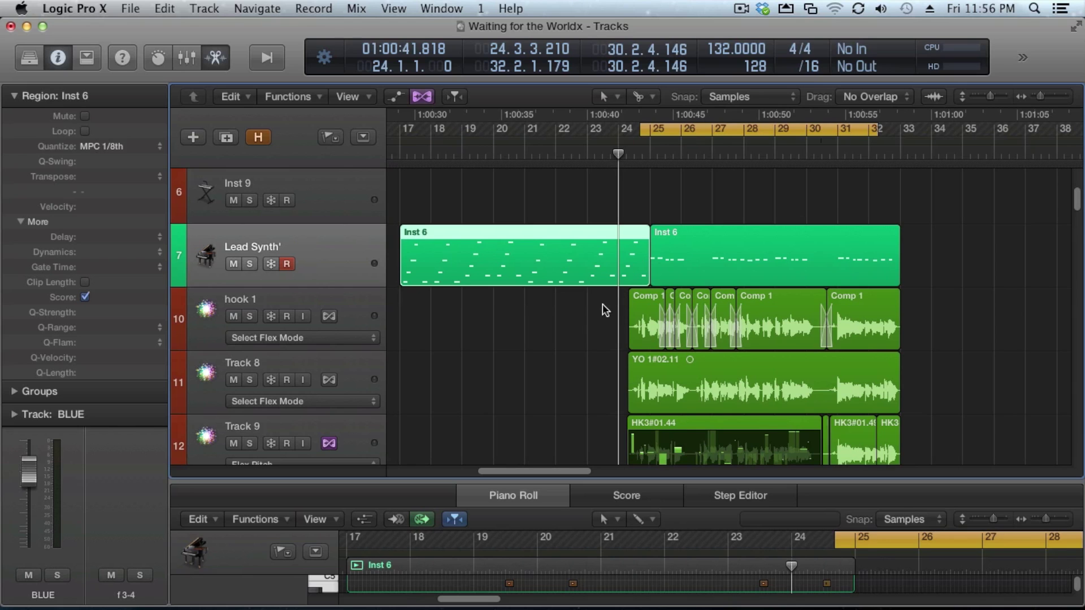
scroll(603, 303, up, 5)
scroll(608, 308, up, 2)
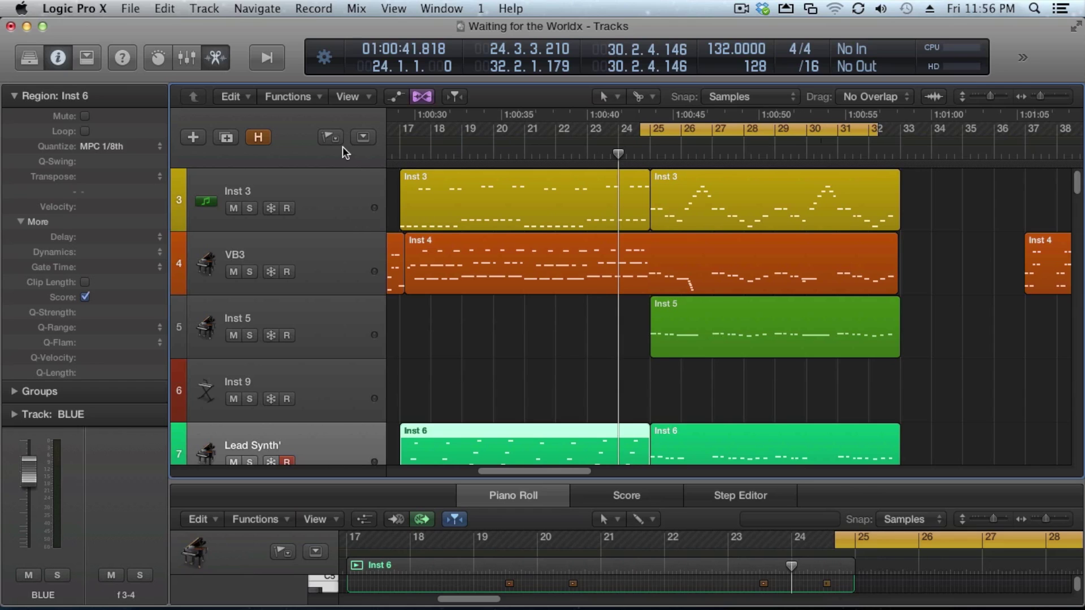
Step: Show the editing toolbar in the main window
click(88, 59)
click(88, 59)
click(87, 58)
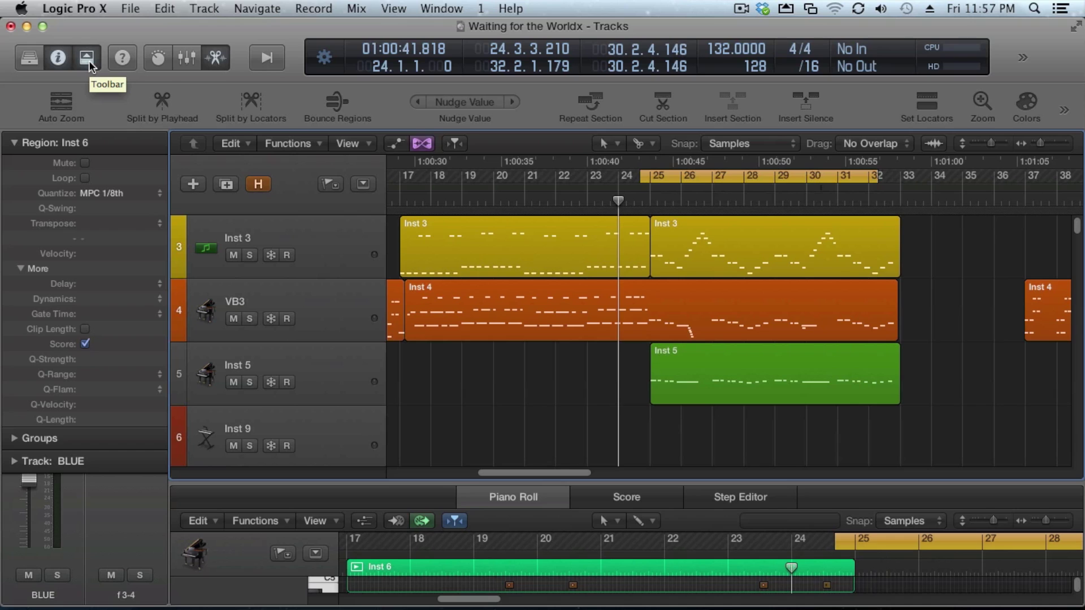
Step: Toggle Quick Help on and off, and check the nudge value, leaving it at Beat
click(122, 58)
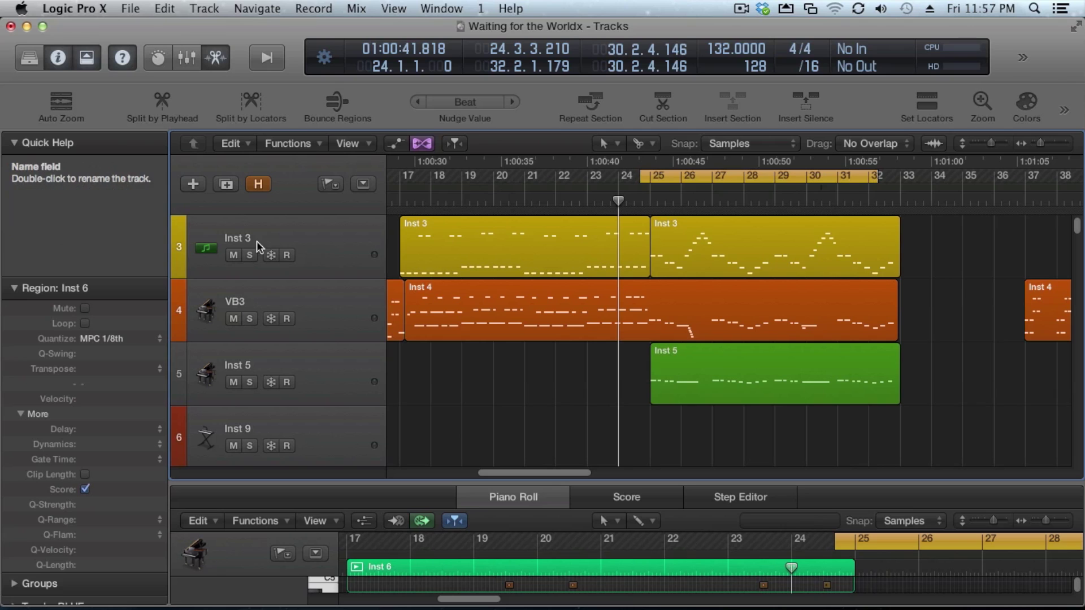
click(121, 58)
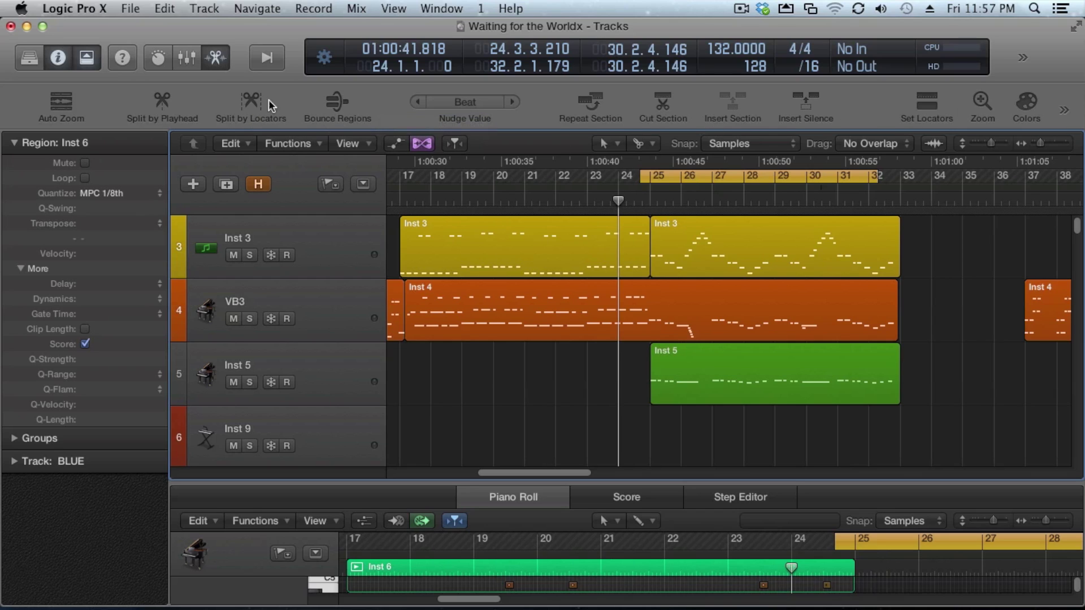
click(460, 102)
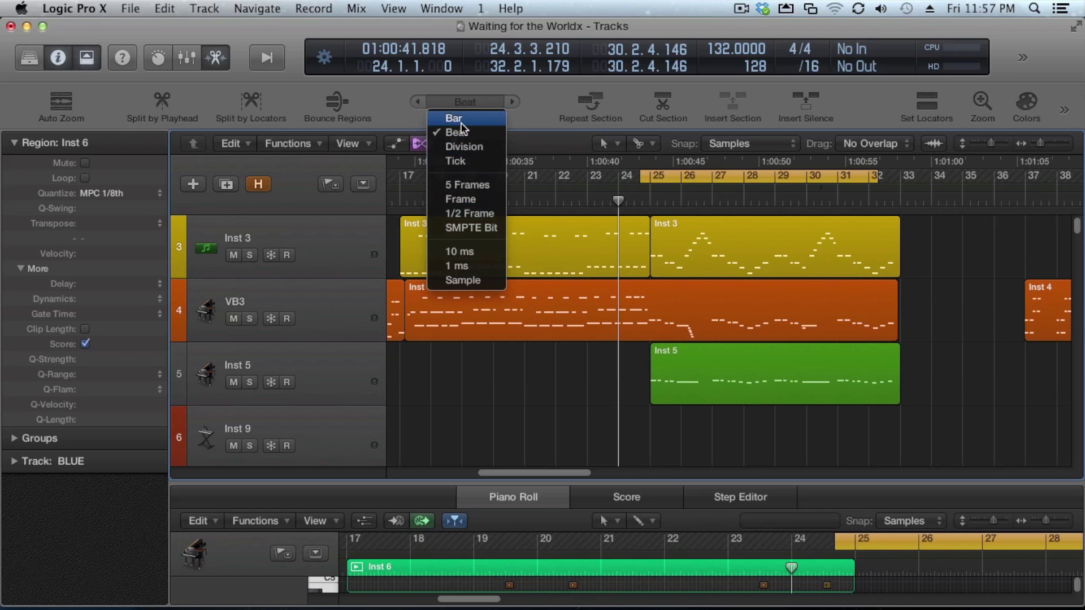
click(510, 104)
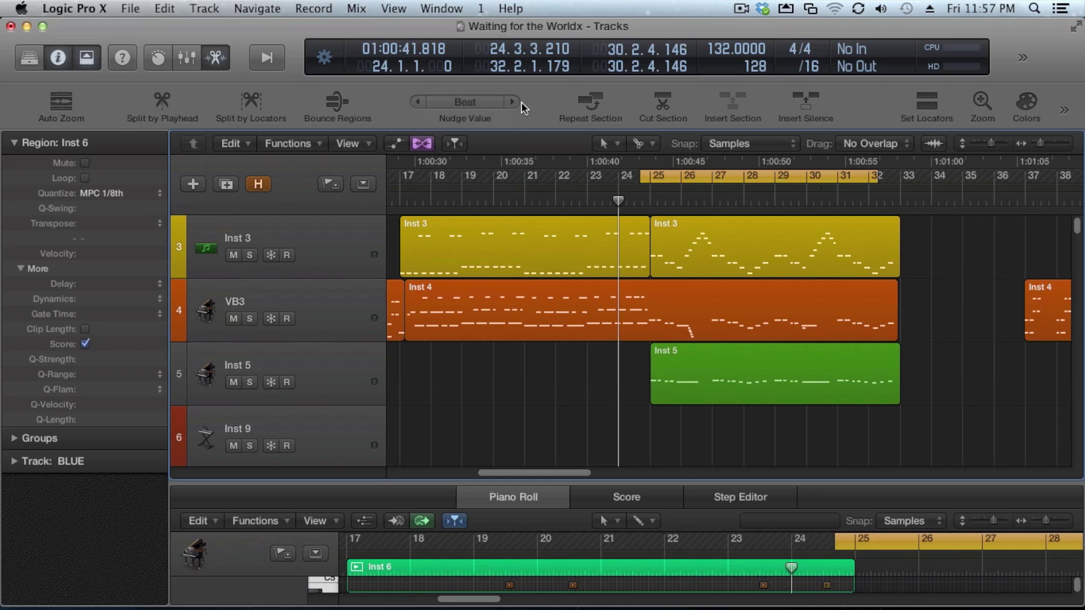
Step: Collapse the Region inspector section, expand Groups and the BLUE track settings, and open the Library with Y
click(14, 143)
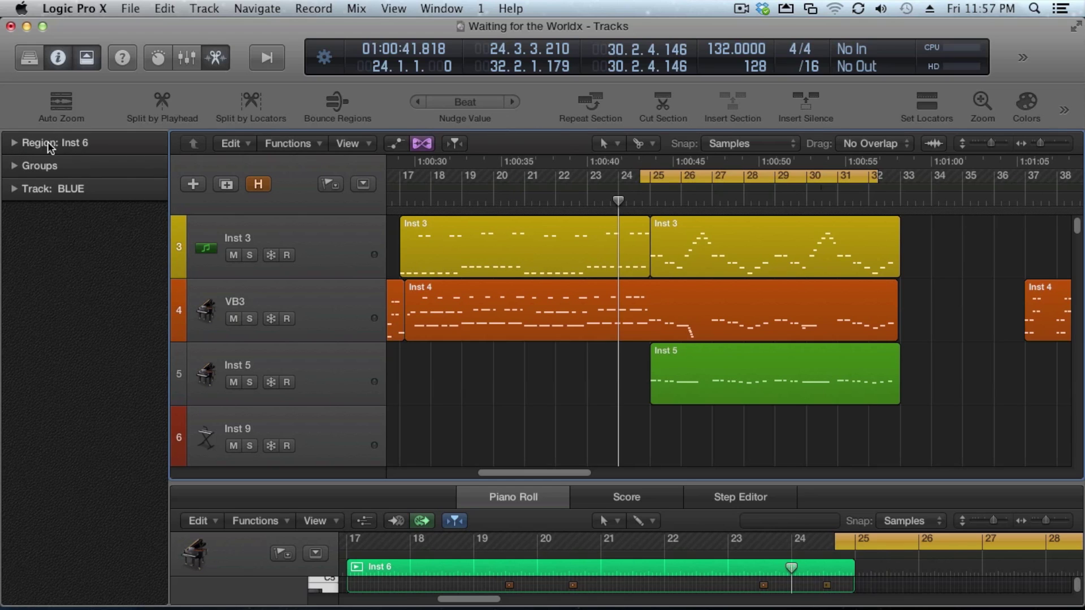
click(16, 167)
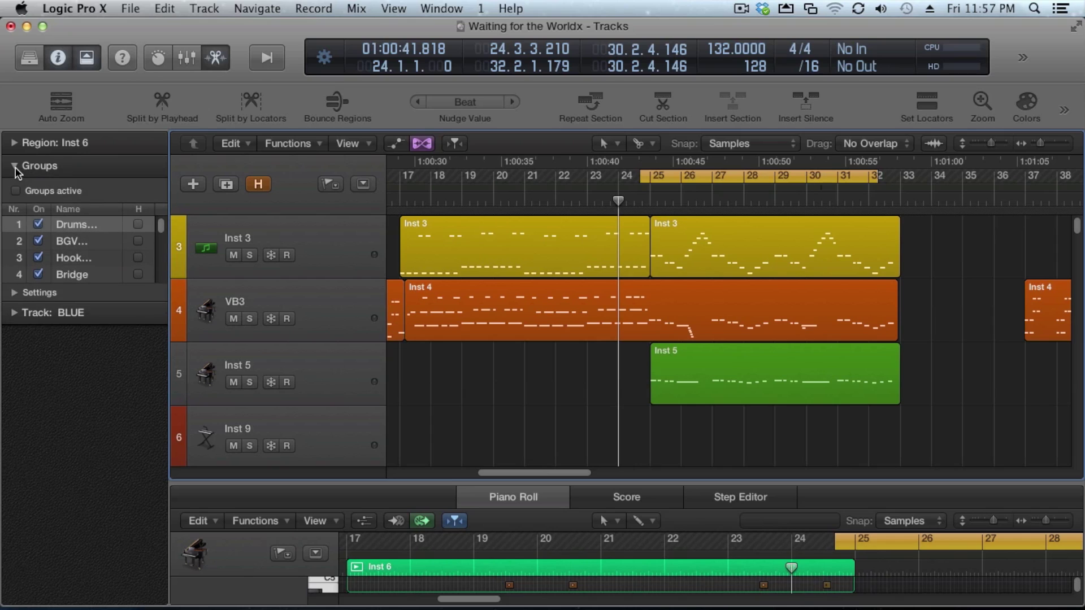
click(13, 312)
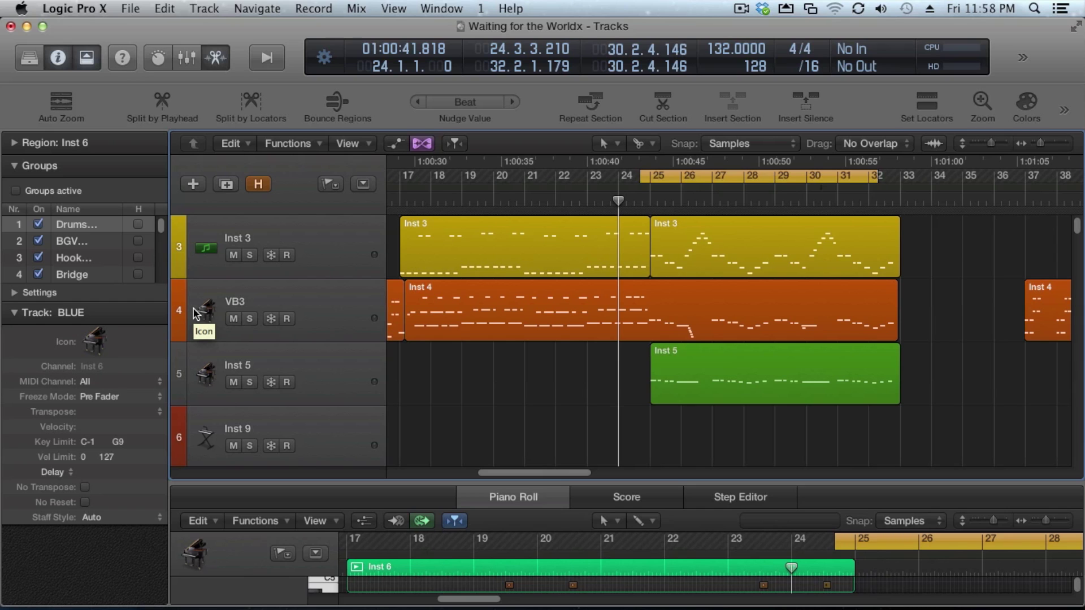
key(y)
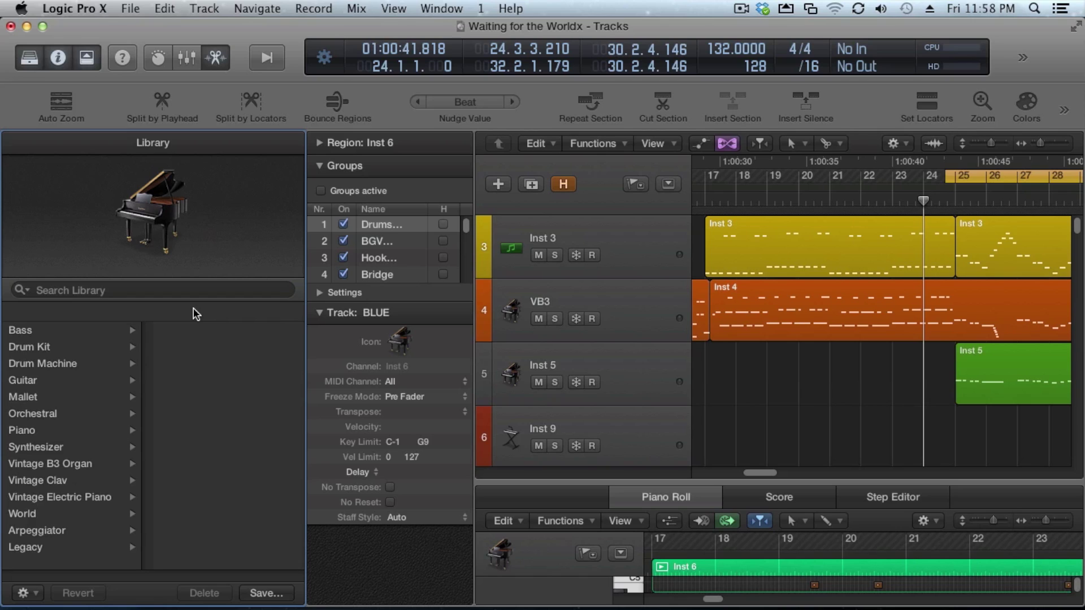
mouse_move(133, 199)
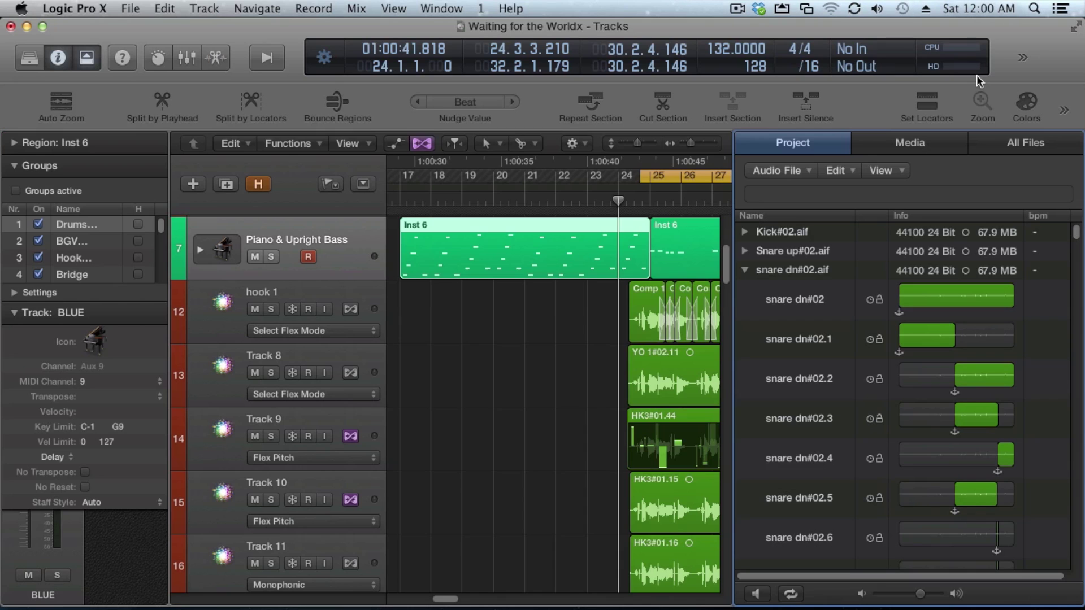
Step: Hide the editing toolbar
key(ctrl+alt+super+t)
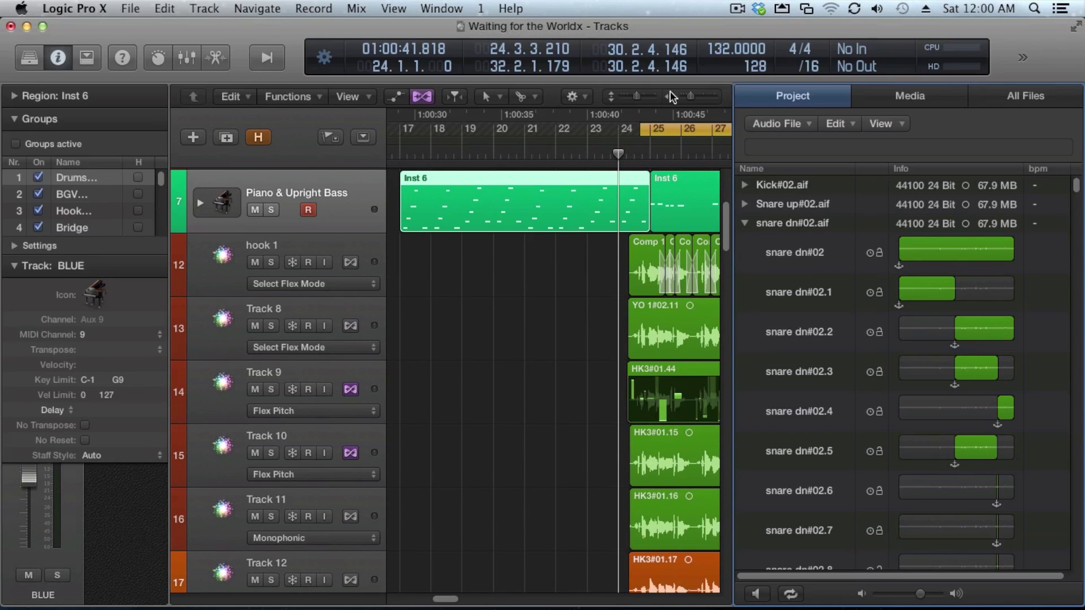
click(86, 57)
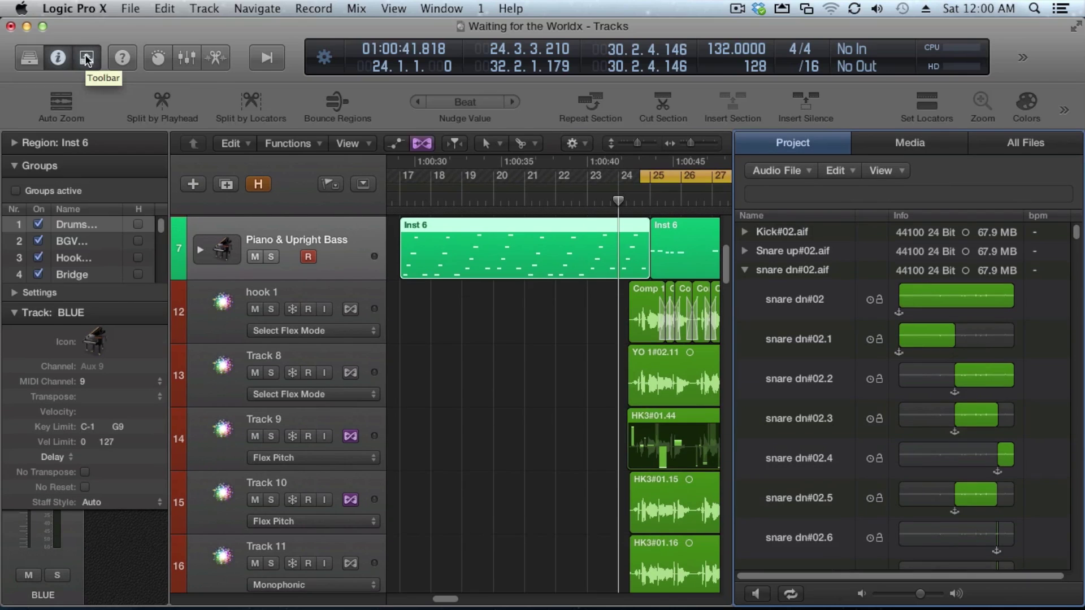
click(86, 57)
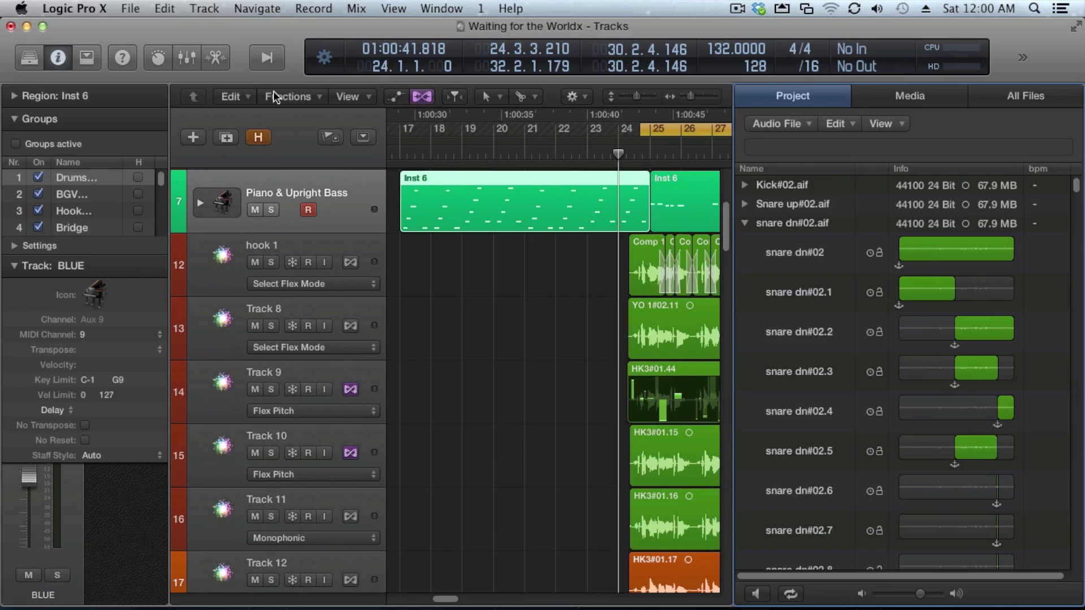
Step: Try the Beats & Project and Beats & Time display modes, then set the LCD to Beats only
click(317, 62)
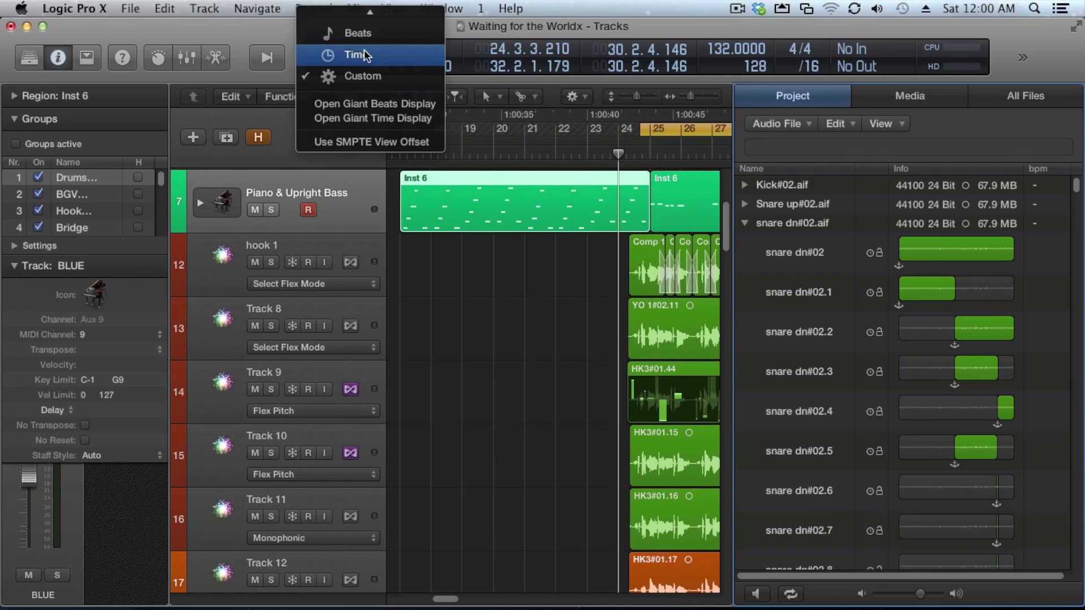
click(365, 20)
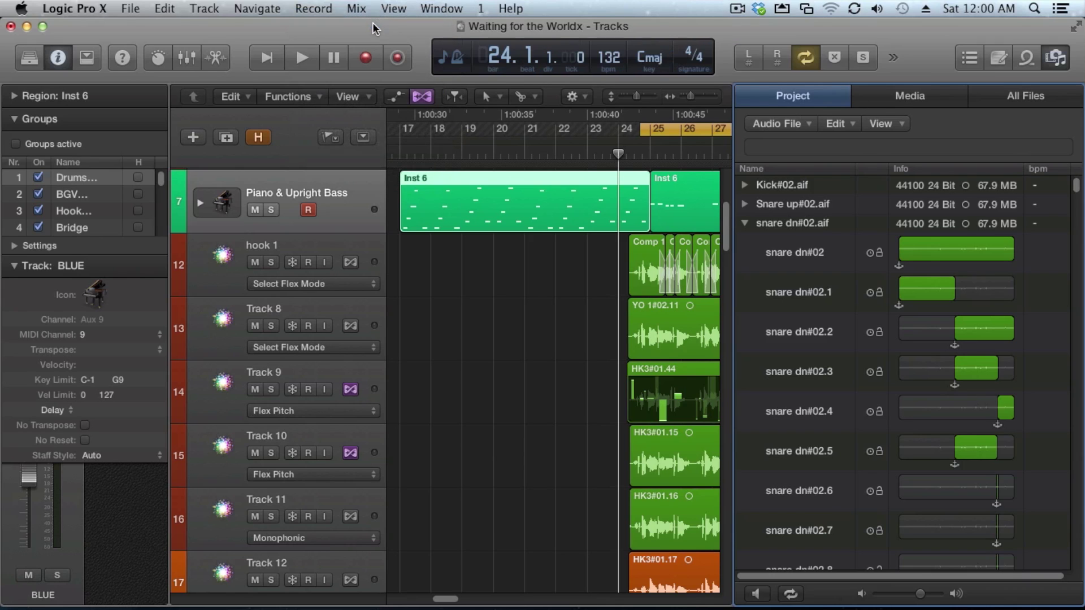
click(450, 58)
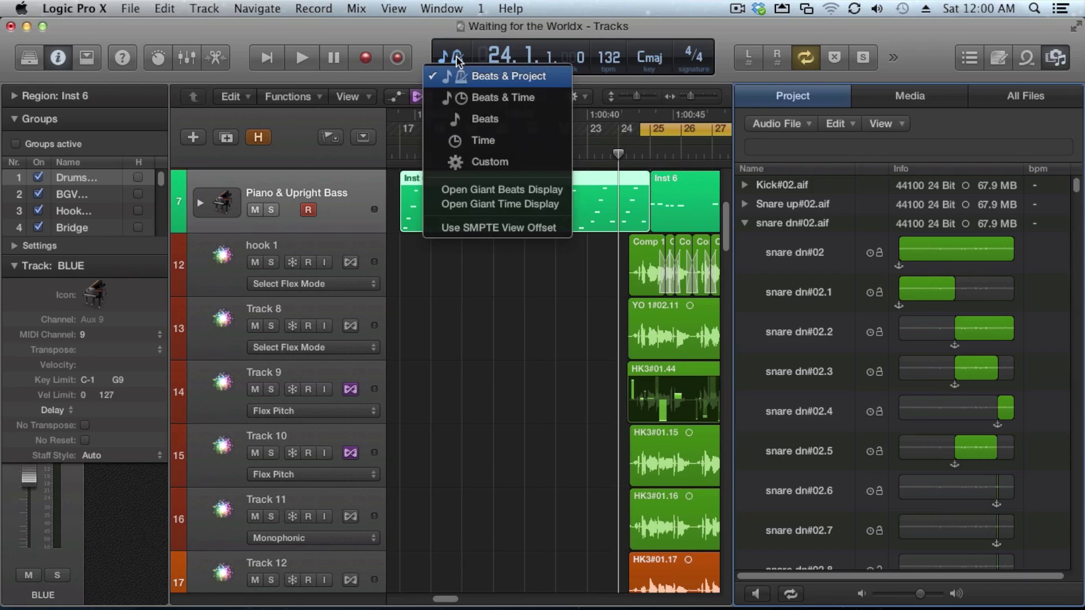
click(470, 97)
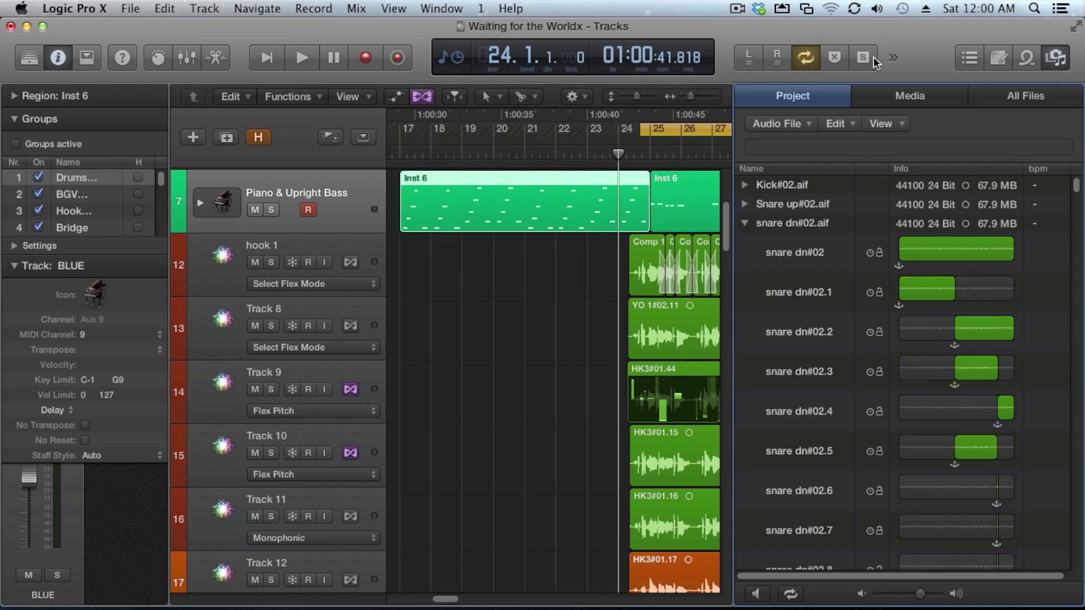
click(450, 58)
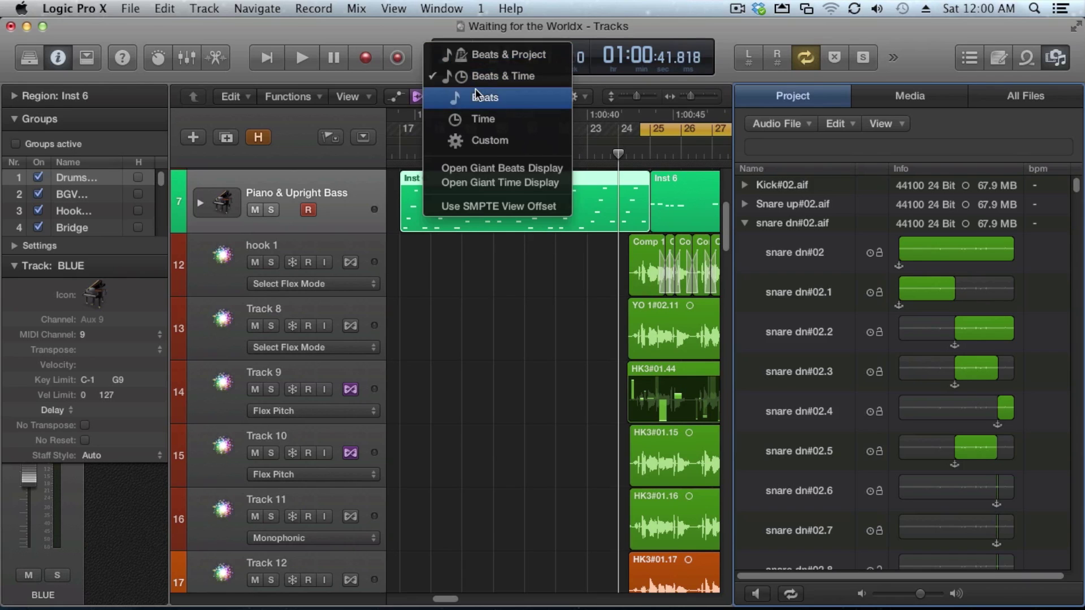
click(475, 96)
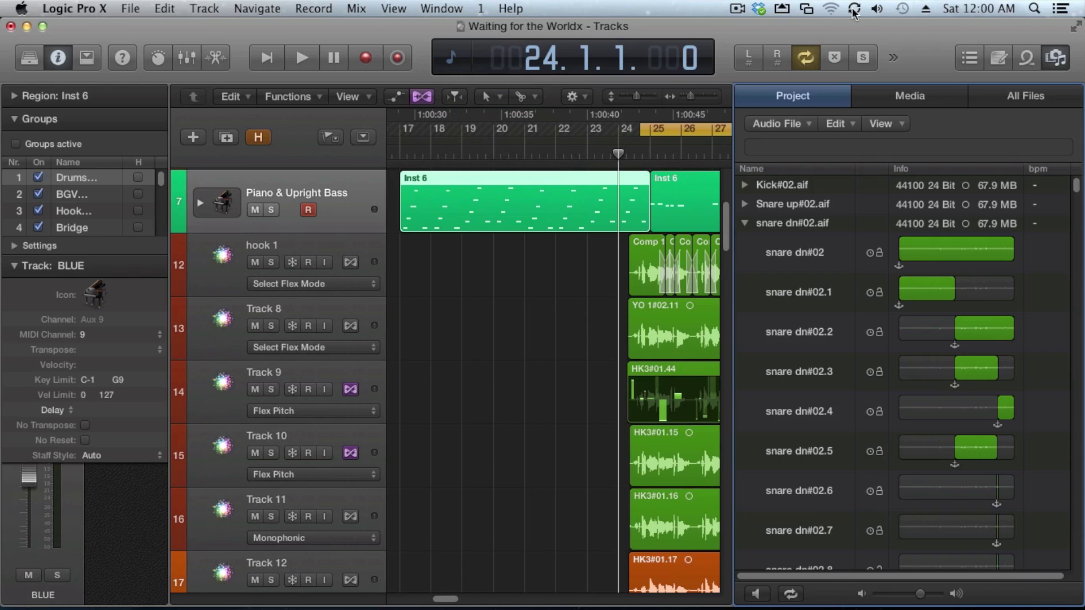
click(891, 59)
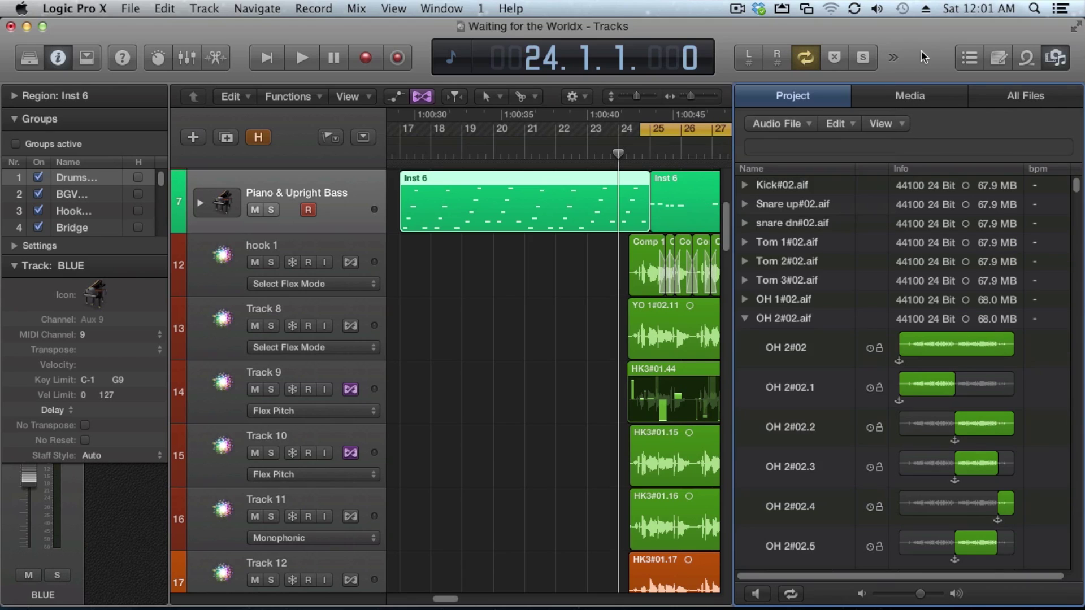
Step: View the event, marker, tempo and time signature lists in the List Editors
click(968, 58)
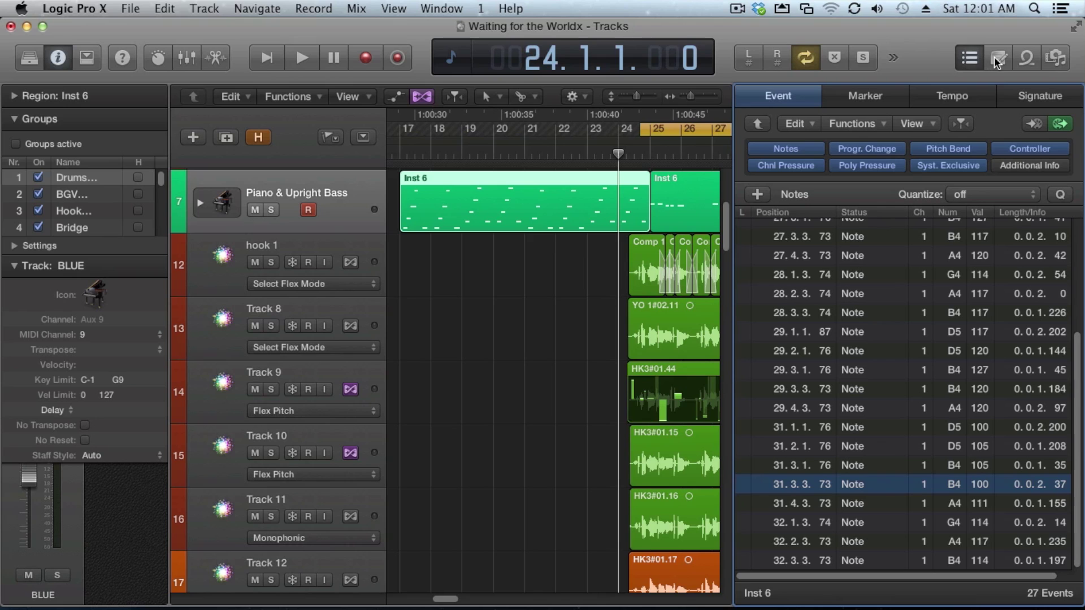
click(853, 96)
click(938, 97)
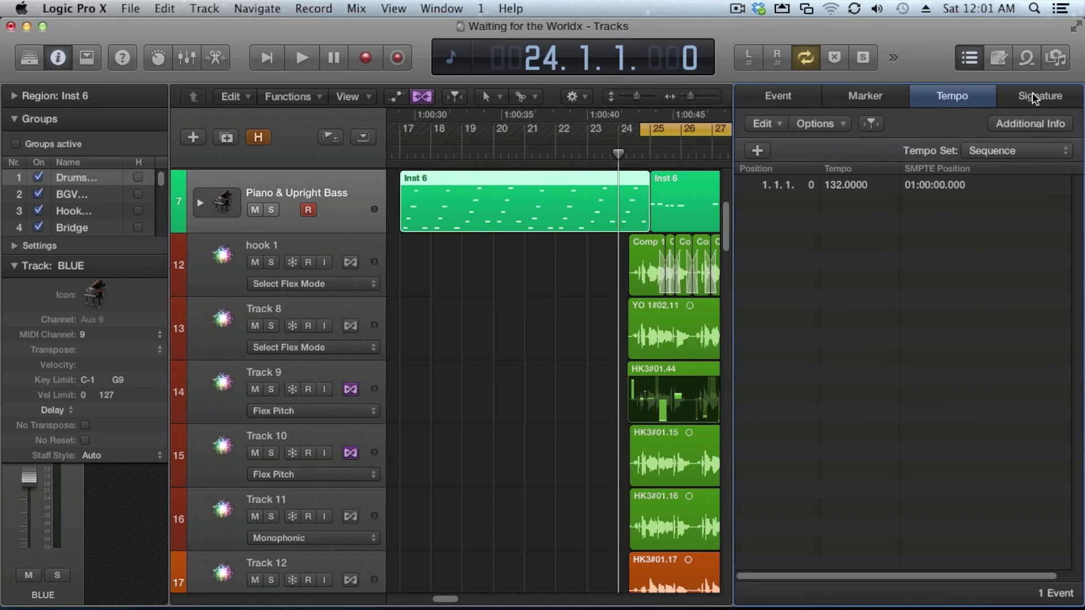
click(1036, 97)
click(778, 97)
click(899, 99)
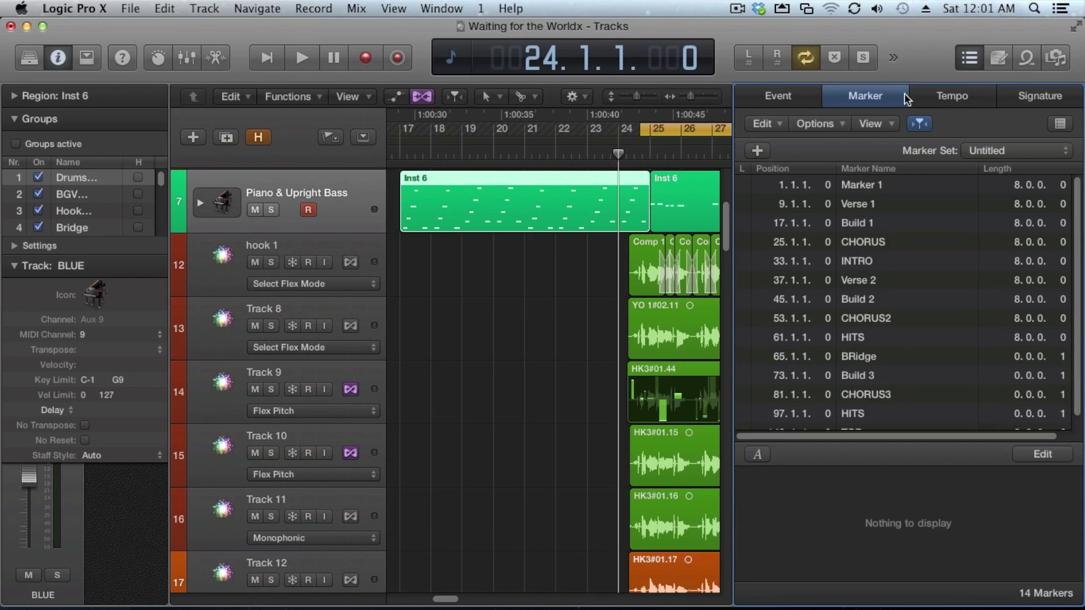
click(955, 96)
Step: Check the project and track notes in the Note Pad, then view the Apple Loops browser
click(1000, 58)
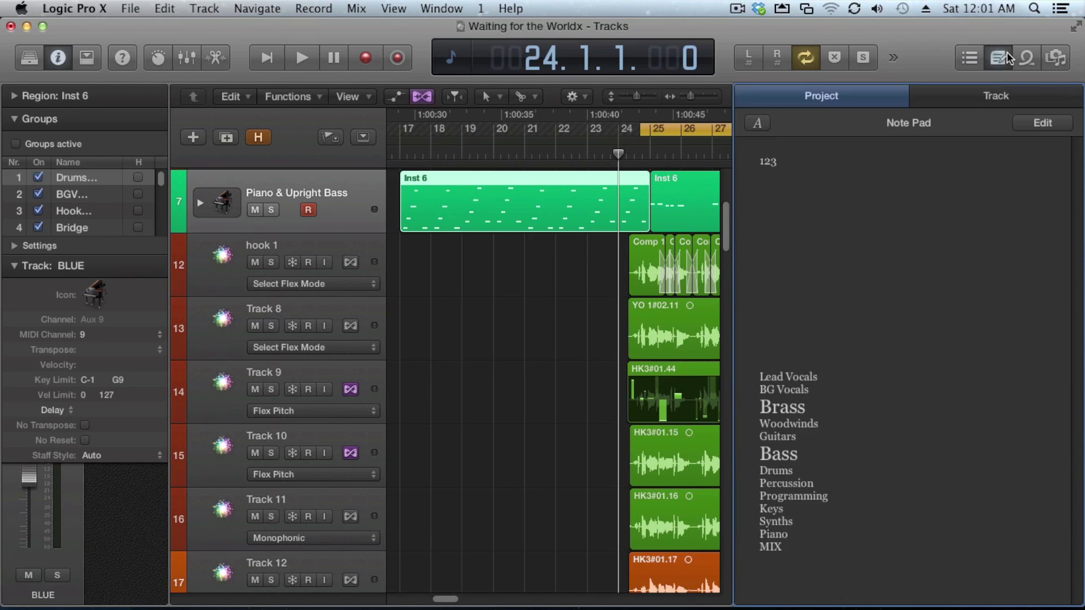
click(943, 97)
click(881, 97)
click(1030, 57)
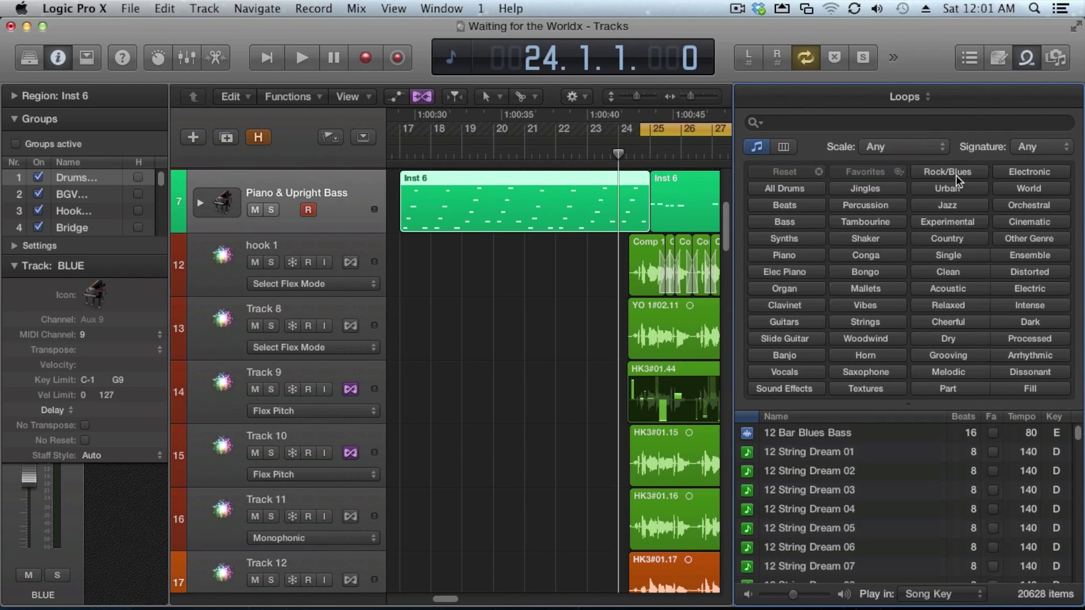
Step: In the Project browser, select the OH 2#02 take and prelisten to it
click(1057, 61)
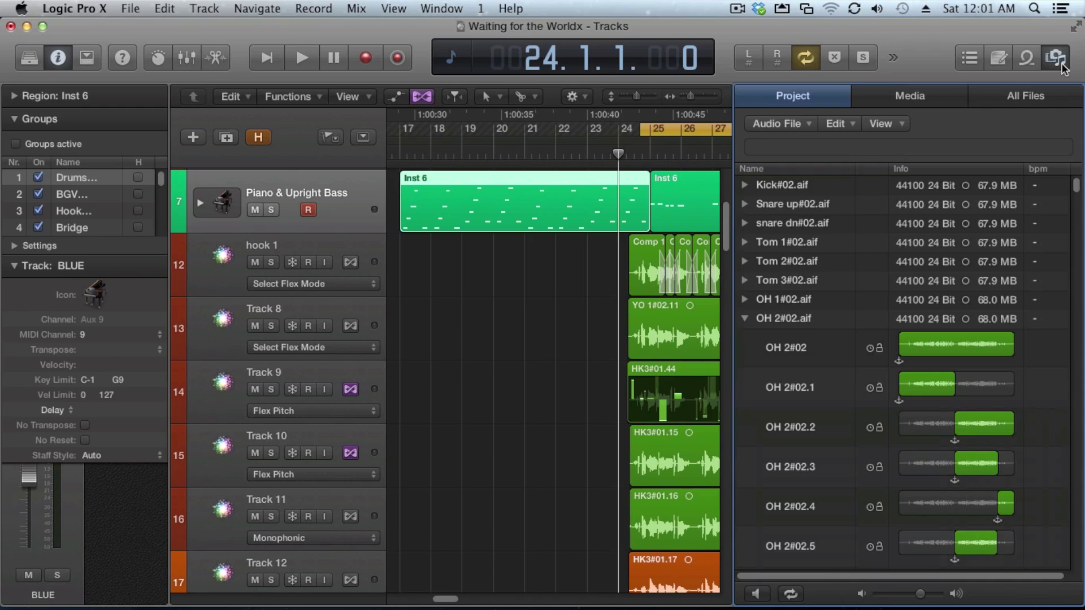
click(927, 97)
click(1032, 102)
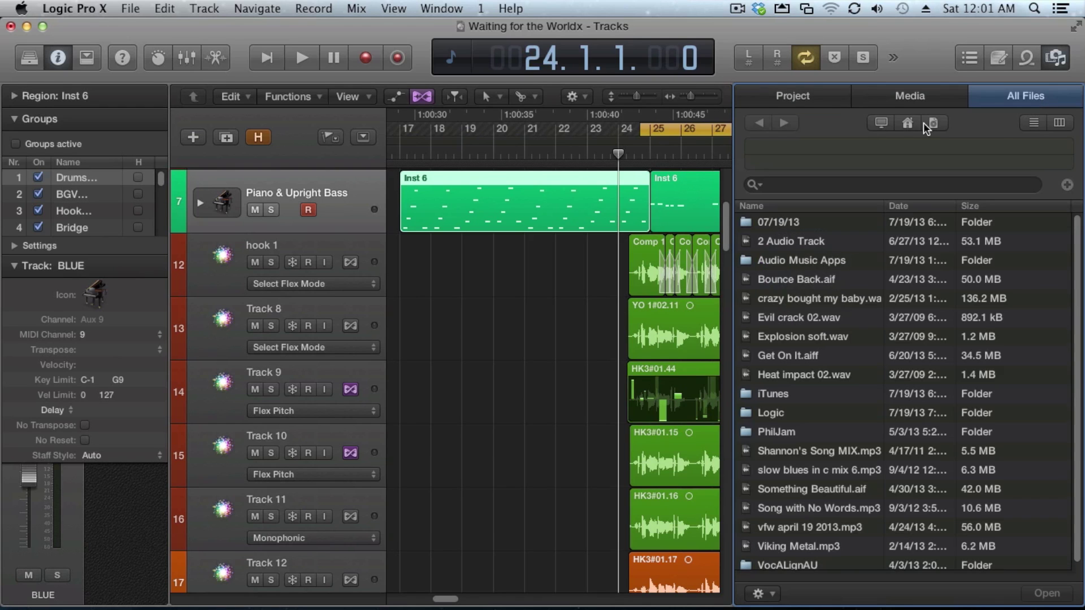
click(763, 99)
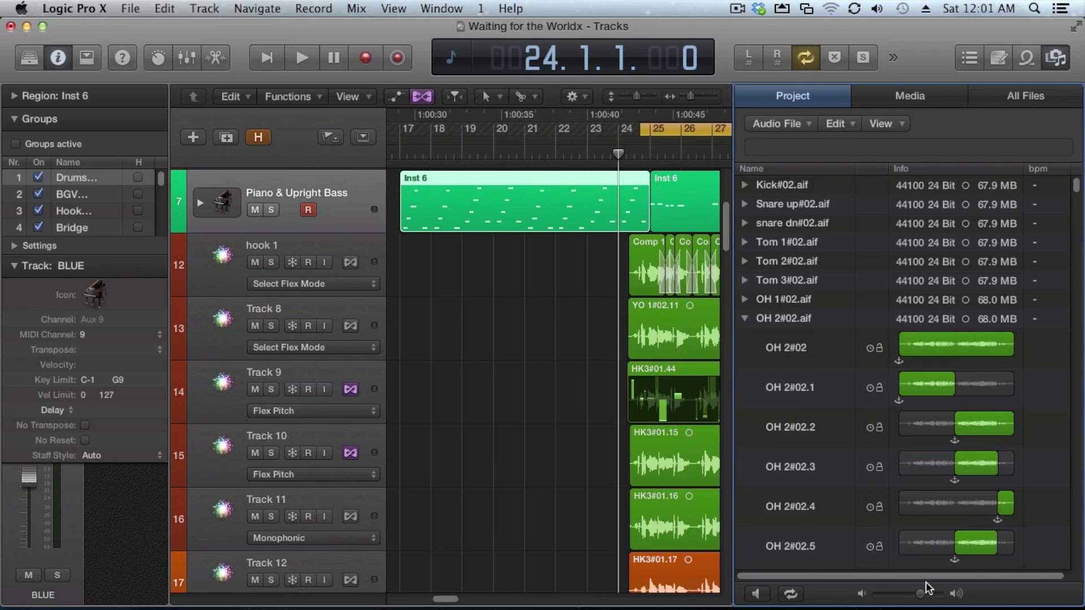
click(820, 342)
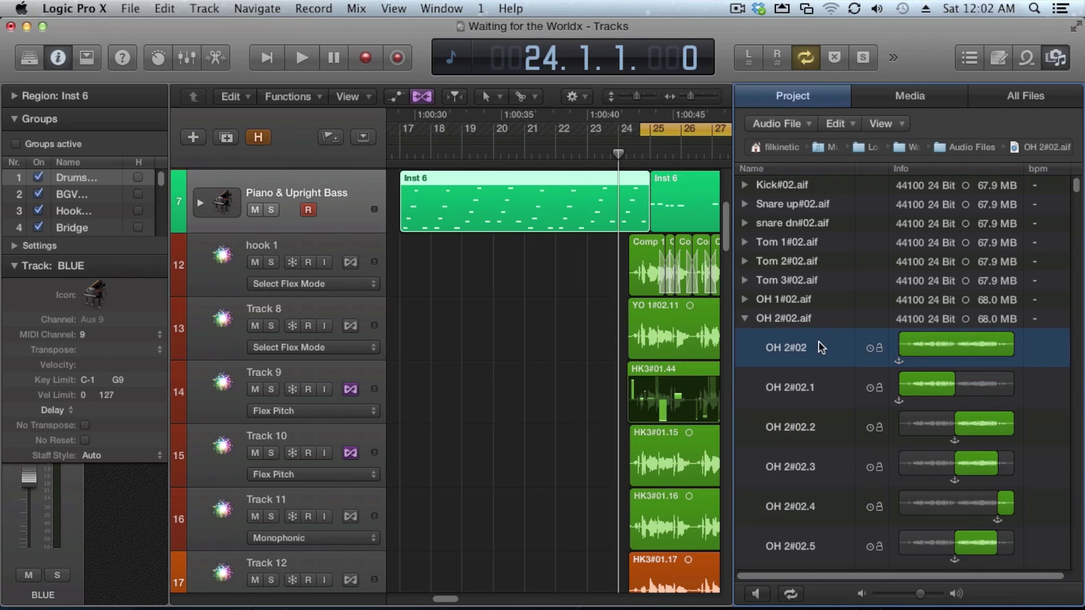
click(756, 593)
click(756, 594)
Step: Show and hide the Inst 6 region parameters, reveal group settings, then collapse Groups to show the BLUE track's channel strip
click(15, 97)
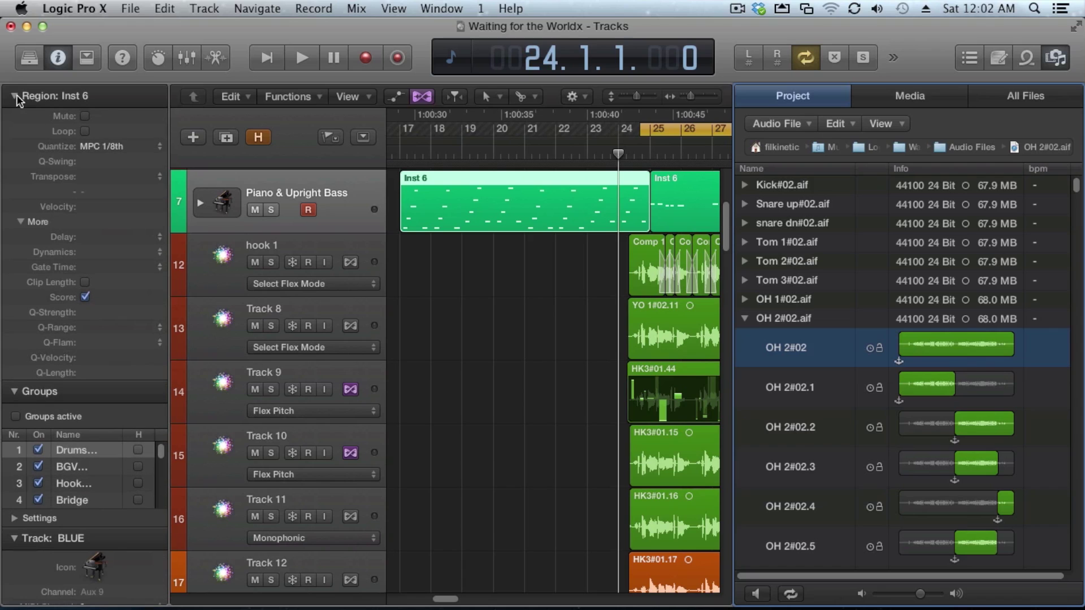
click(15, 97)
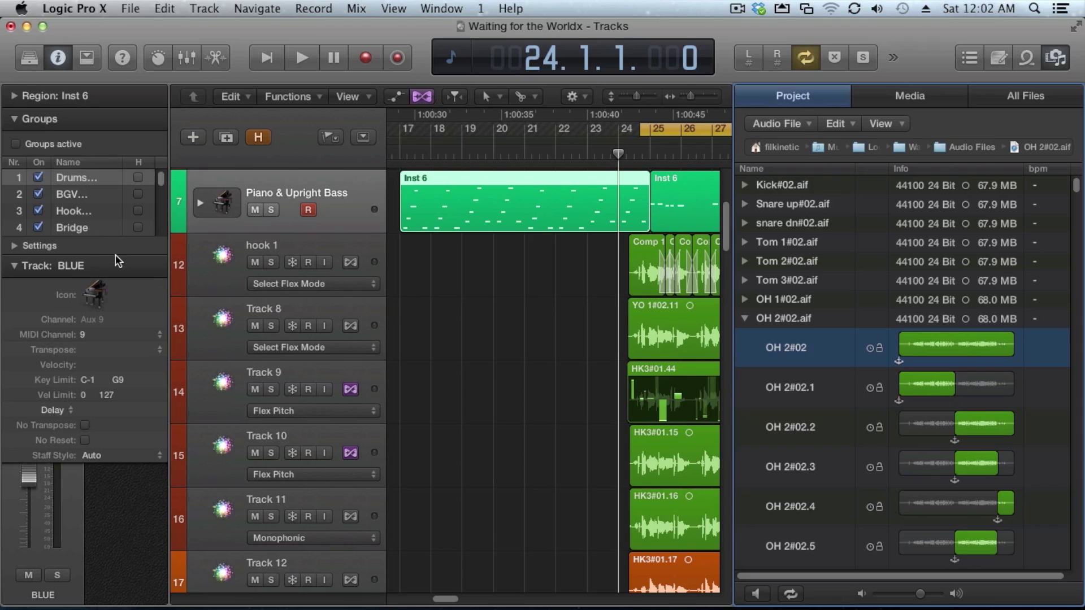
click(14, 245)
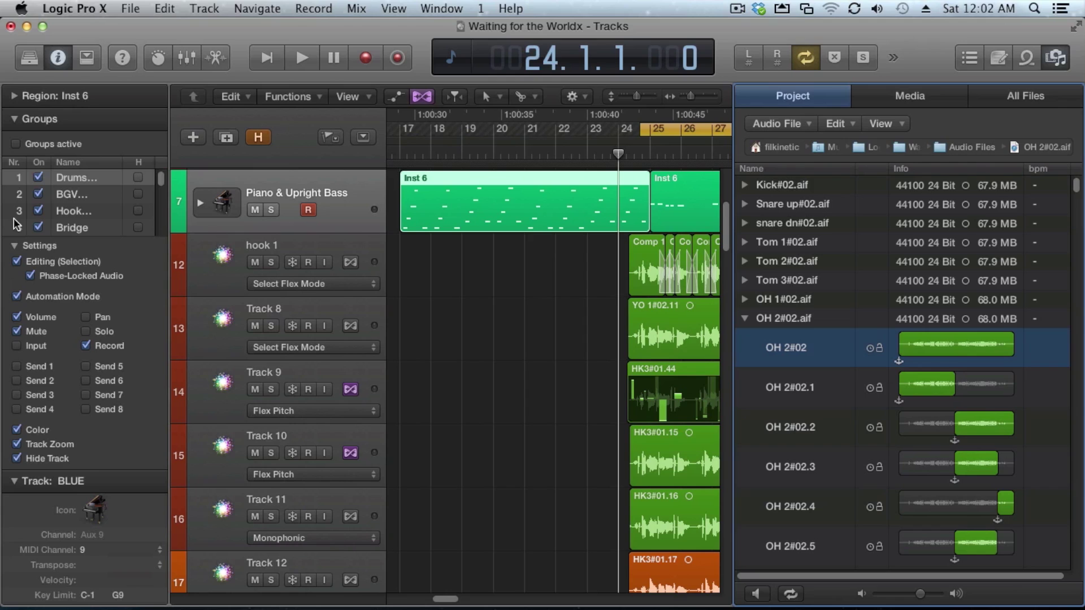
click(14, 119)
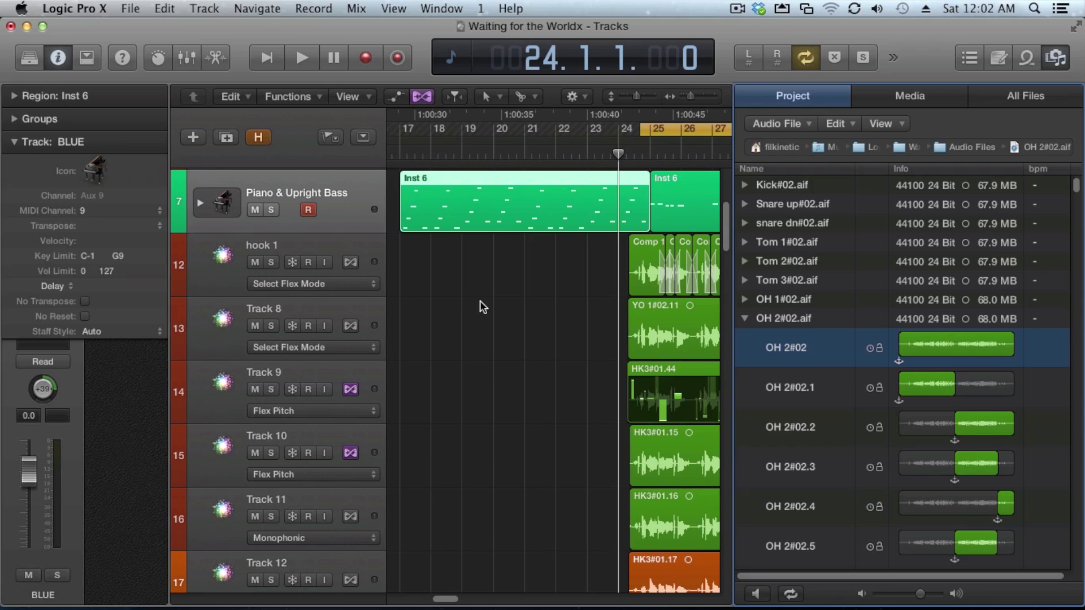
scroll(475, 321, up, 8)
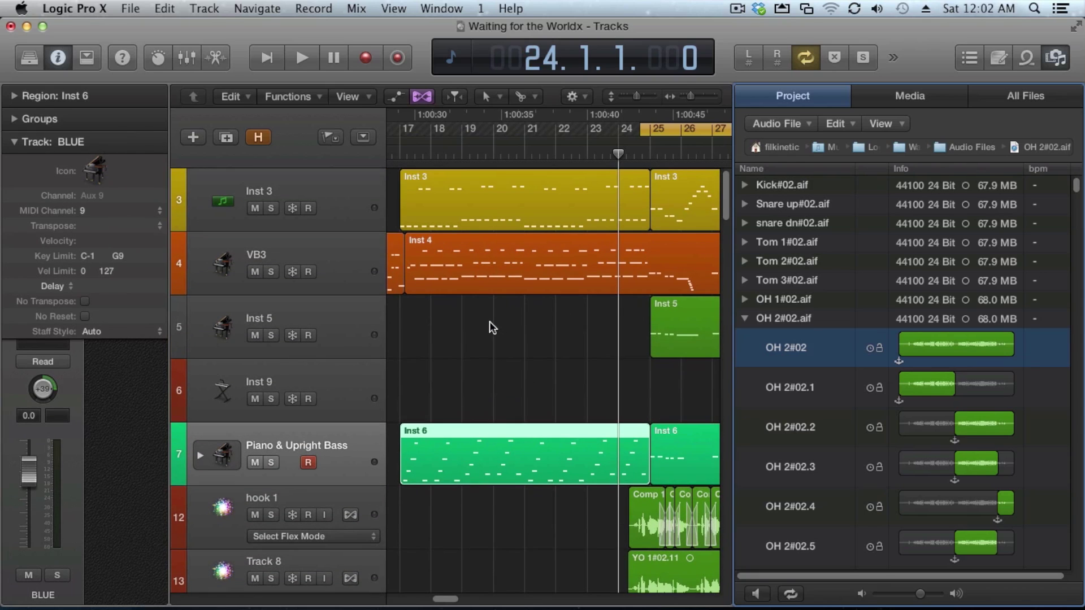
scroll(490, 321, down, 10)
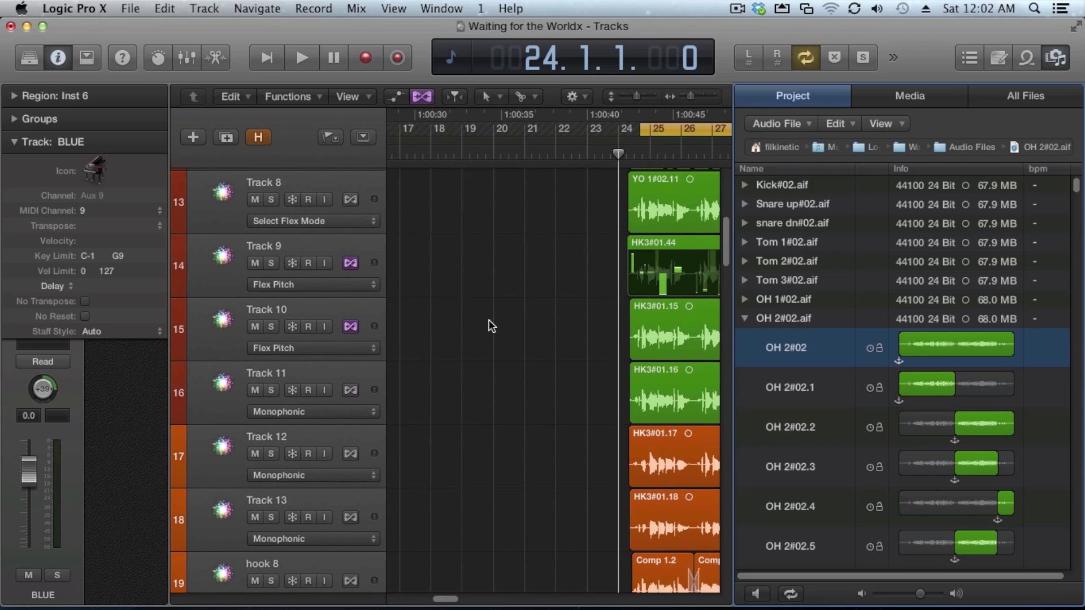
Step: Select Track 8 and extend the selection to the tracks below it
click(291, 181)
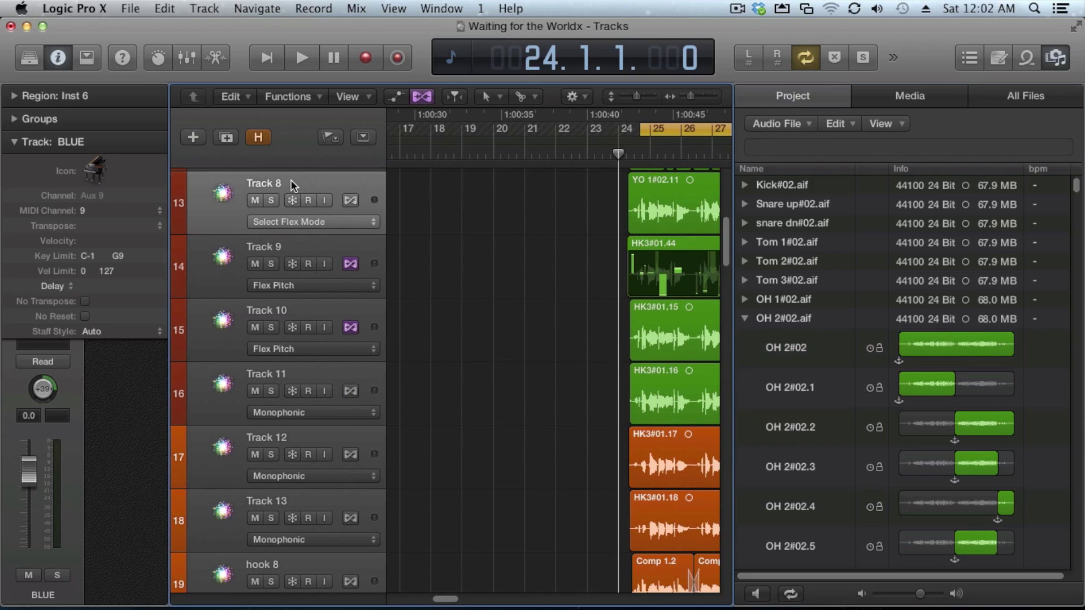
shift+click(295, 249)
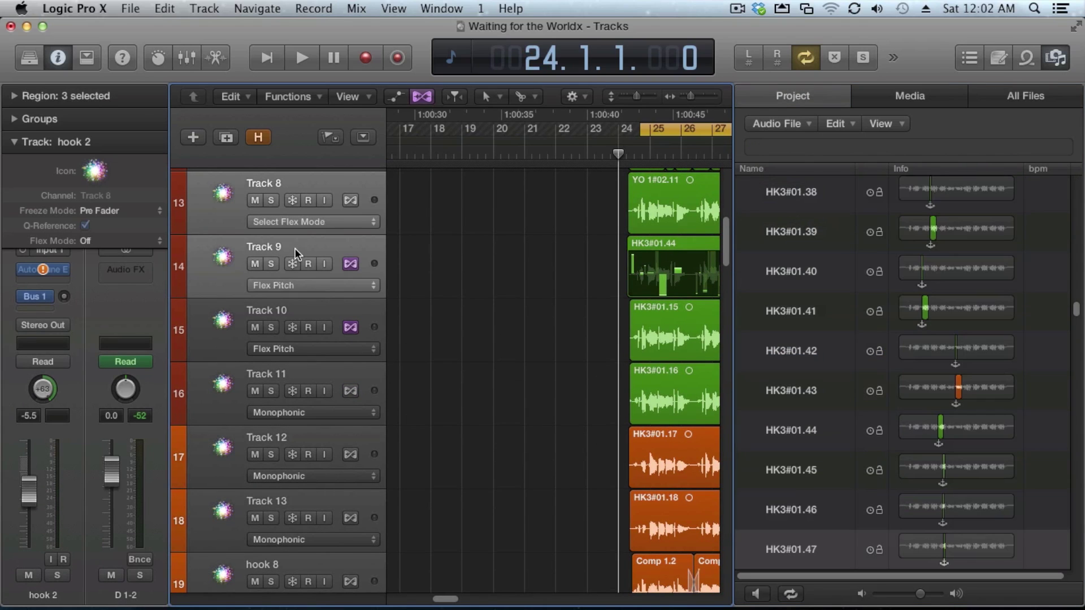
shift+click(320, 328)
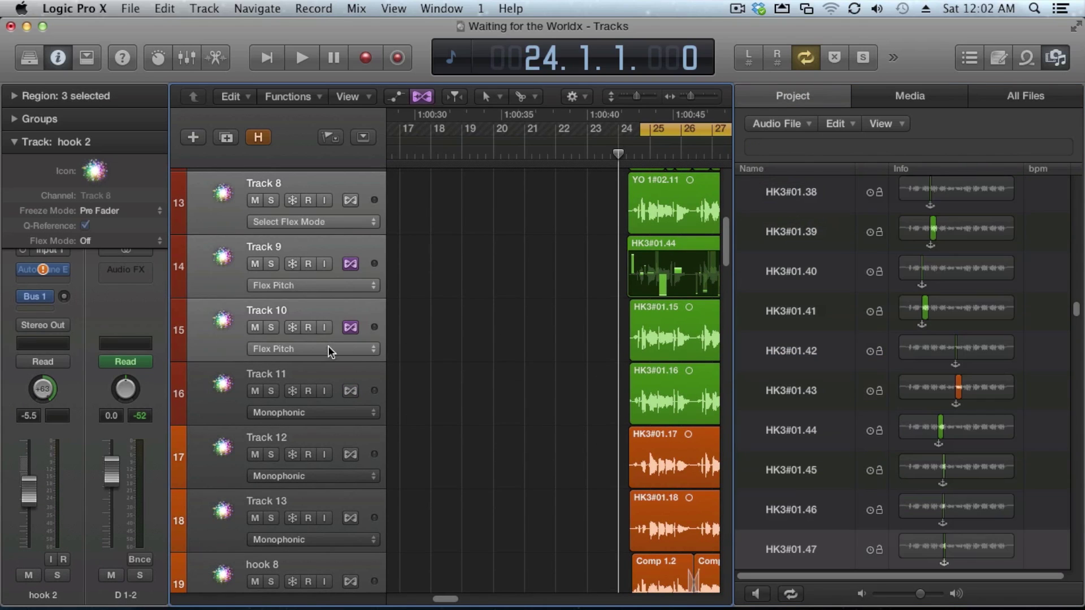
Step: Choose Create Track Stack… from the selected tracks' context menu
right_click(303, 182)
mouse_move(348, 212)
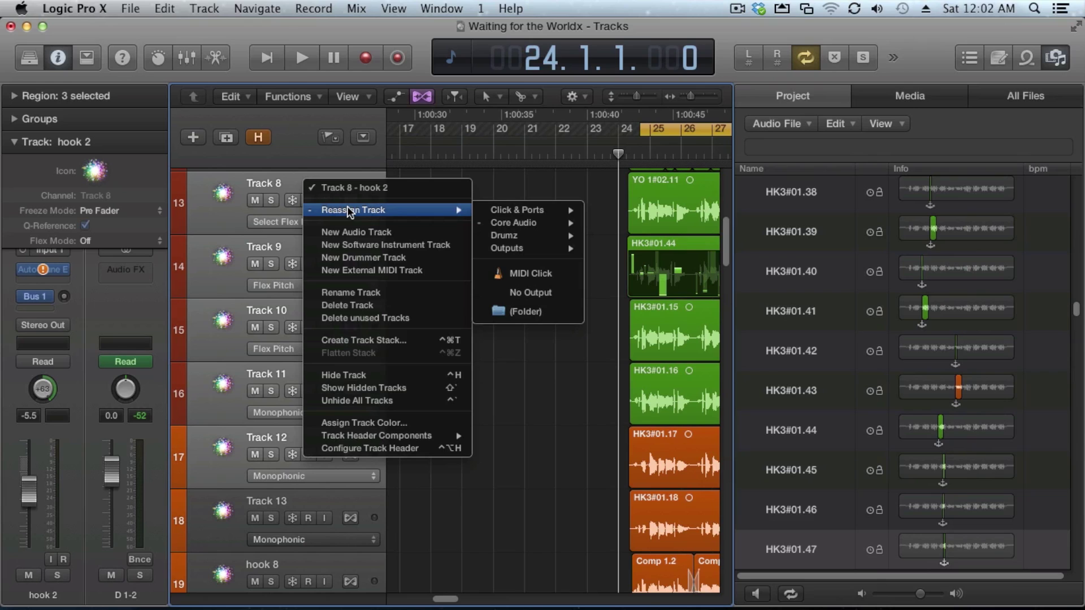
click(406, 341)
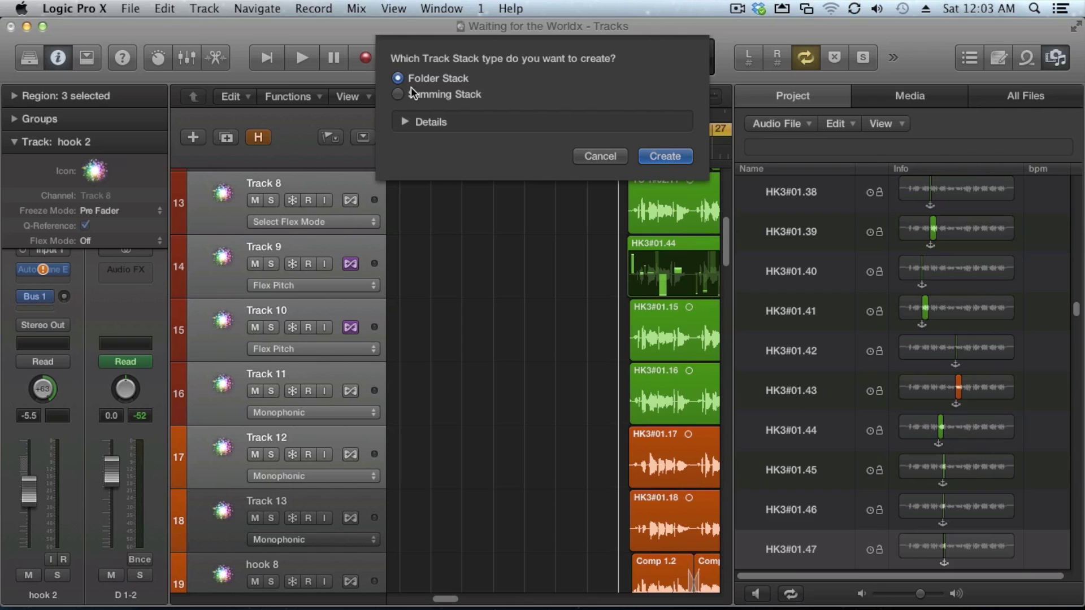
Step: Compare the Summing and Folder stack types, then create a Folder Stack from Tracks 8–12
click(401, 121)
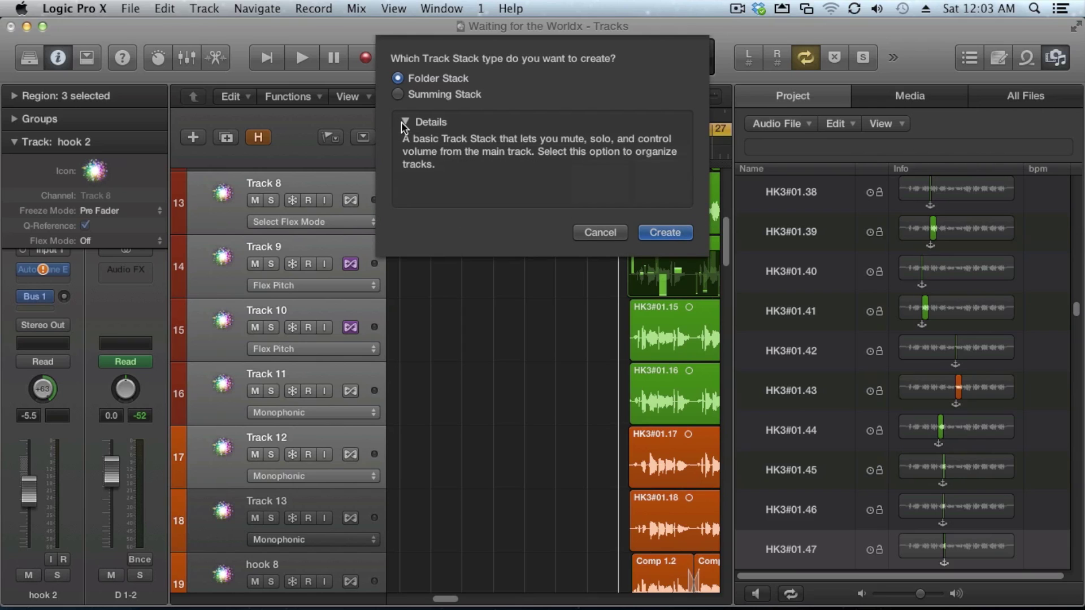
click(446, 94)
click(438, 78)
click(670, 232)
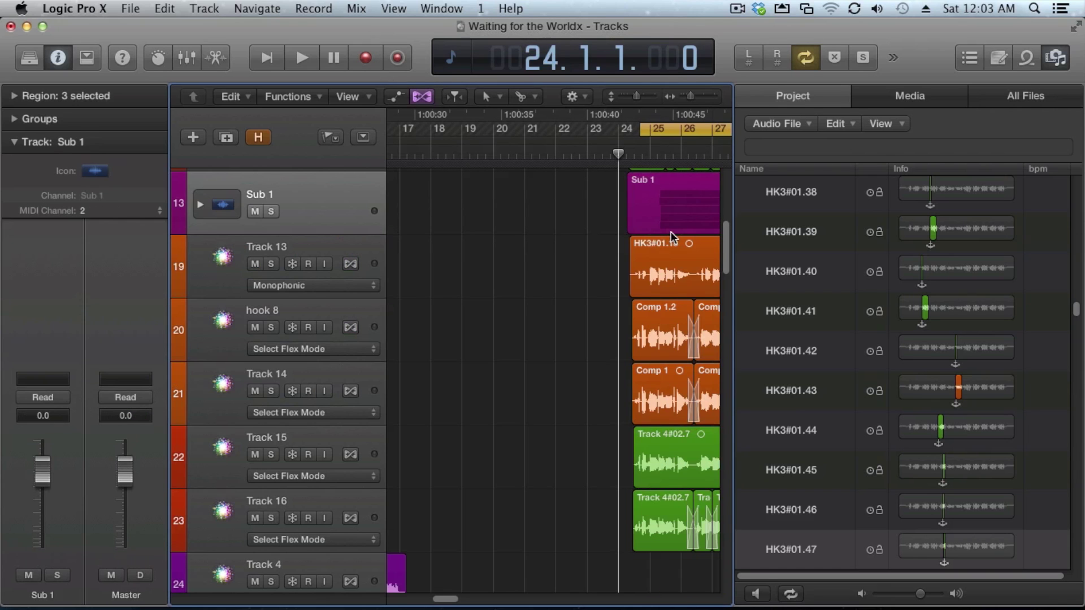
Step: Expand Sub 1 to inspect its tracks, then collapse it again
scroll(524, 270, up, 4)
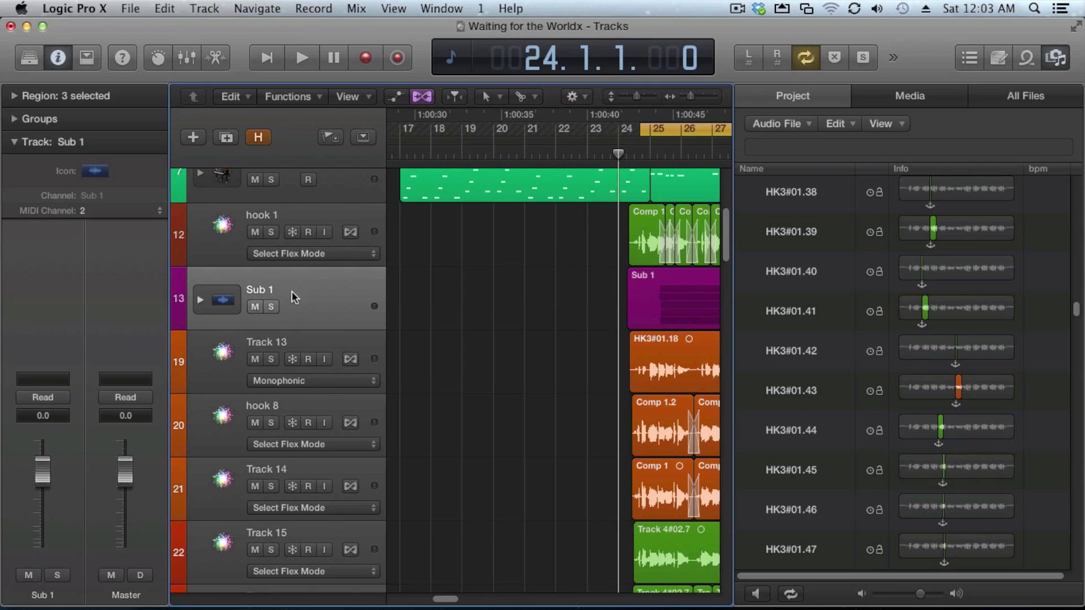
click(201, 301)
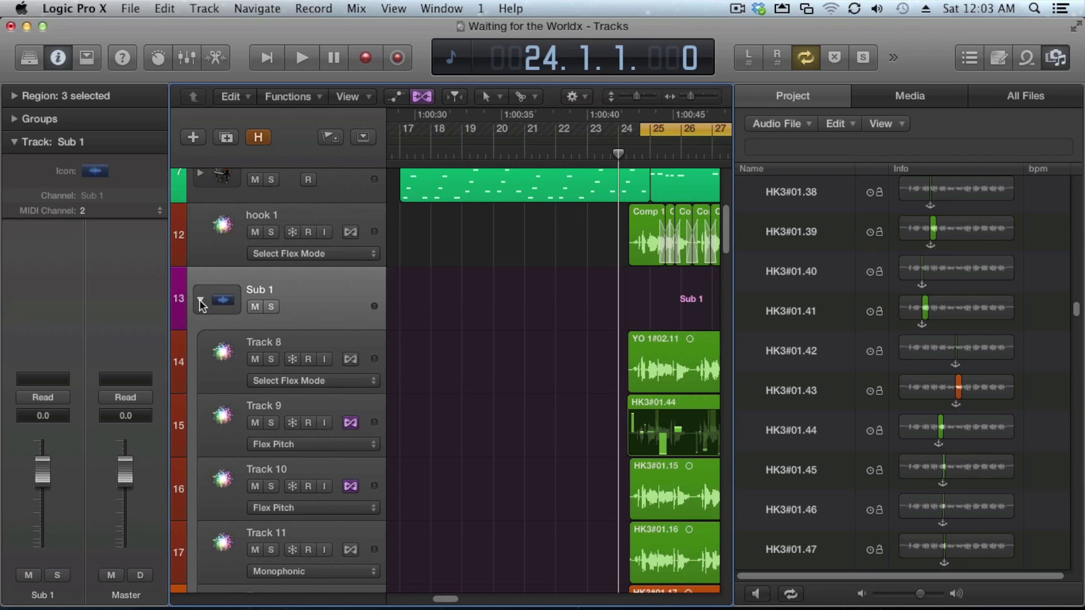
scroll(314, 320, down, 3)
scroll(314, 321, down, 3)
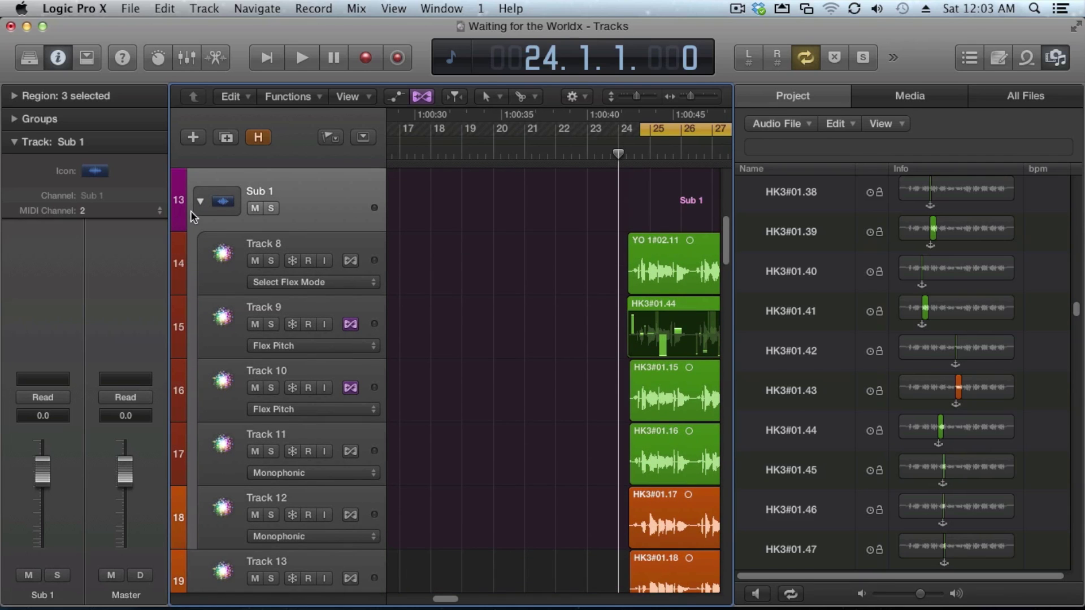
scroll(267, 266, down, 1)
click(200, 174)
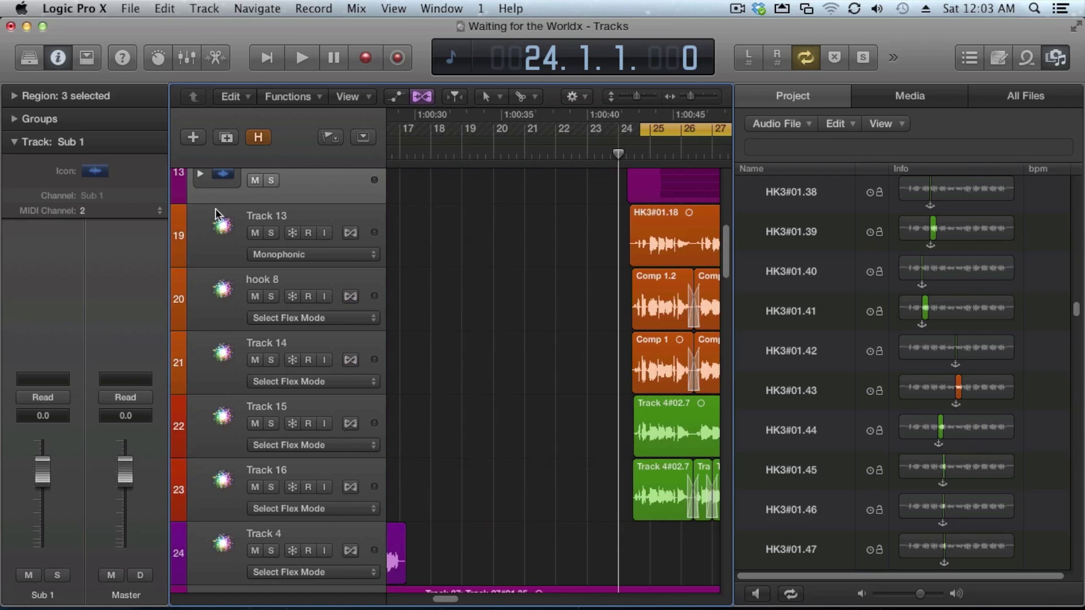
click(200, 175)
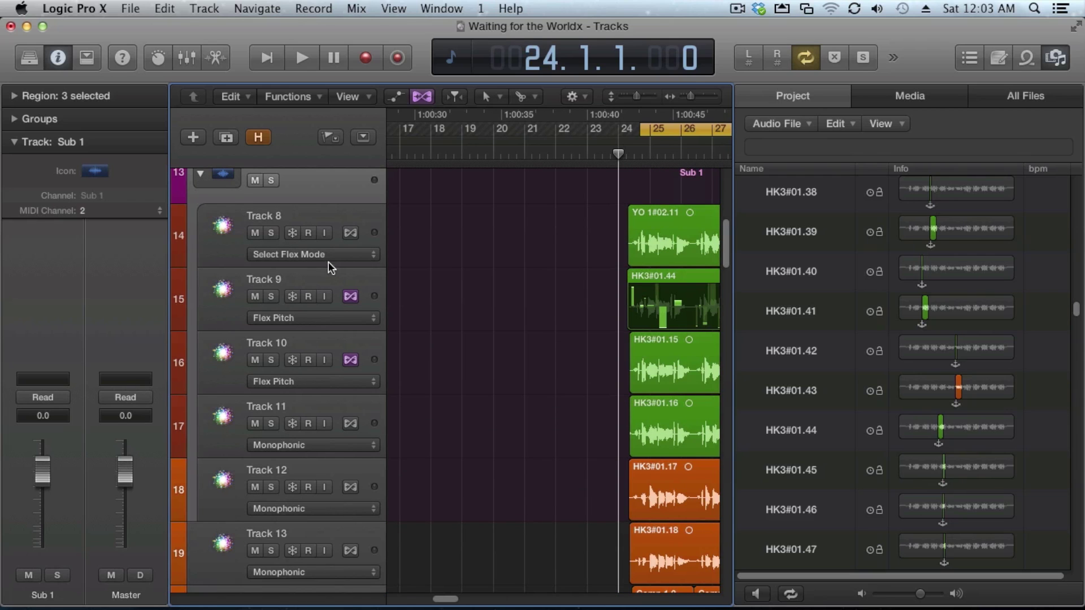
scroll(310, 275, up, 6)
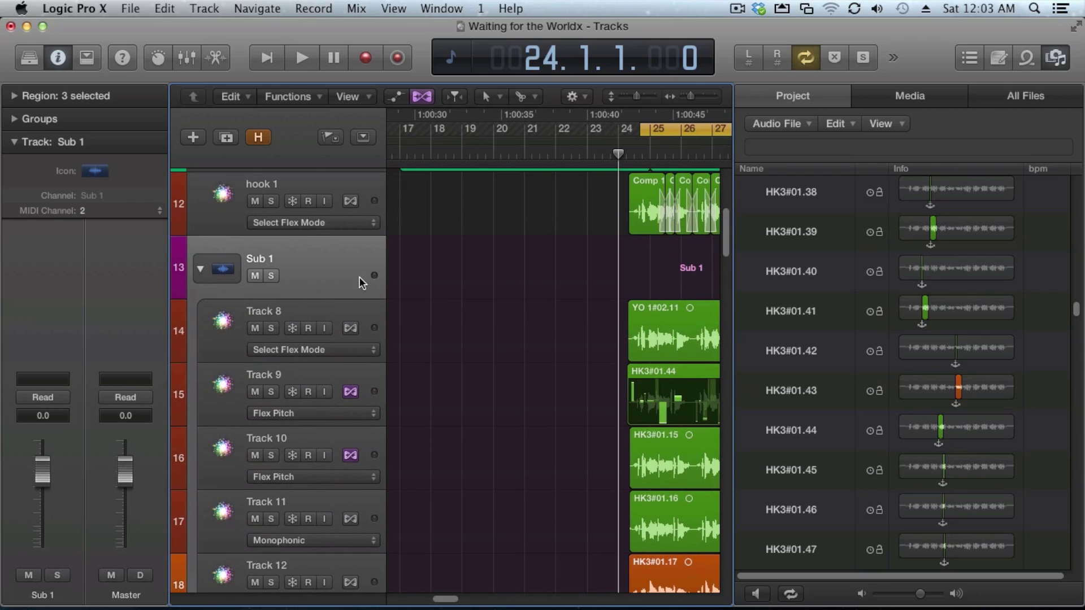
click(201, 269)
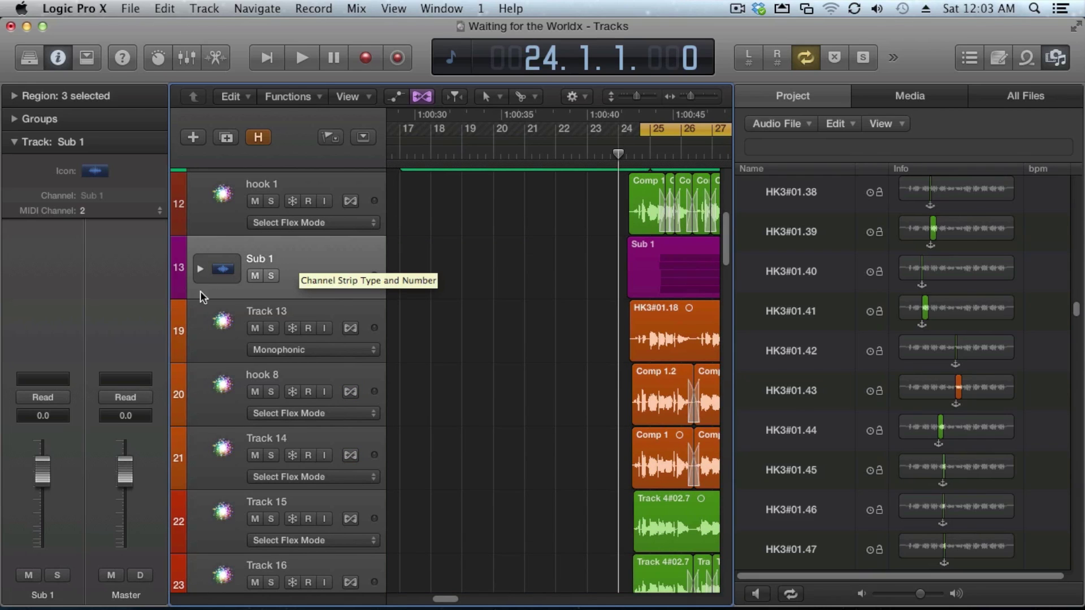
Step: Show and hide the inspector's Groups section, then select Track 13
click(16, 117)
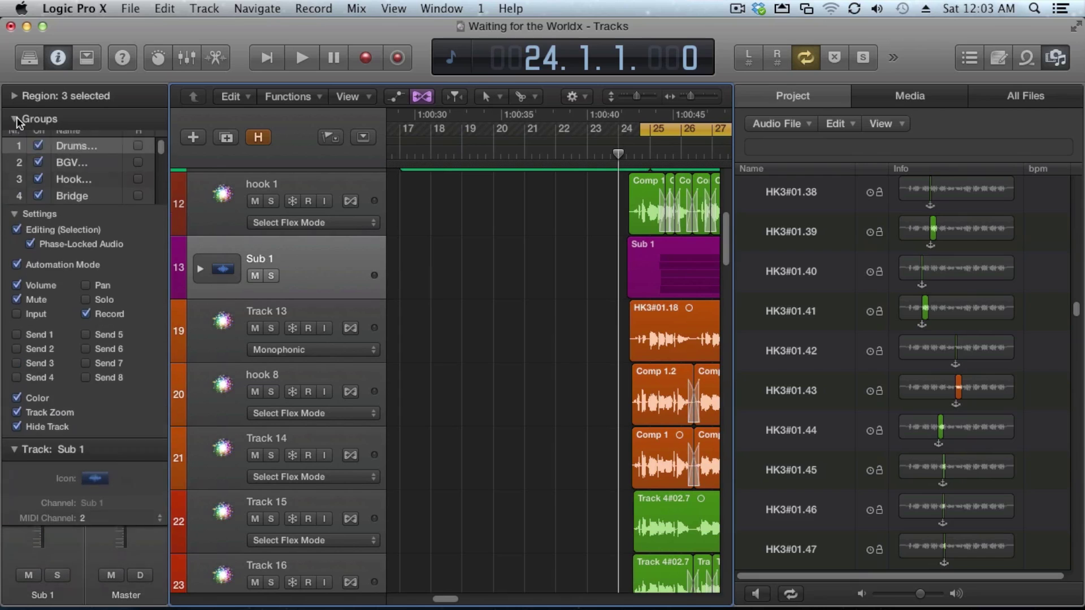
click(16, 117)
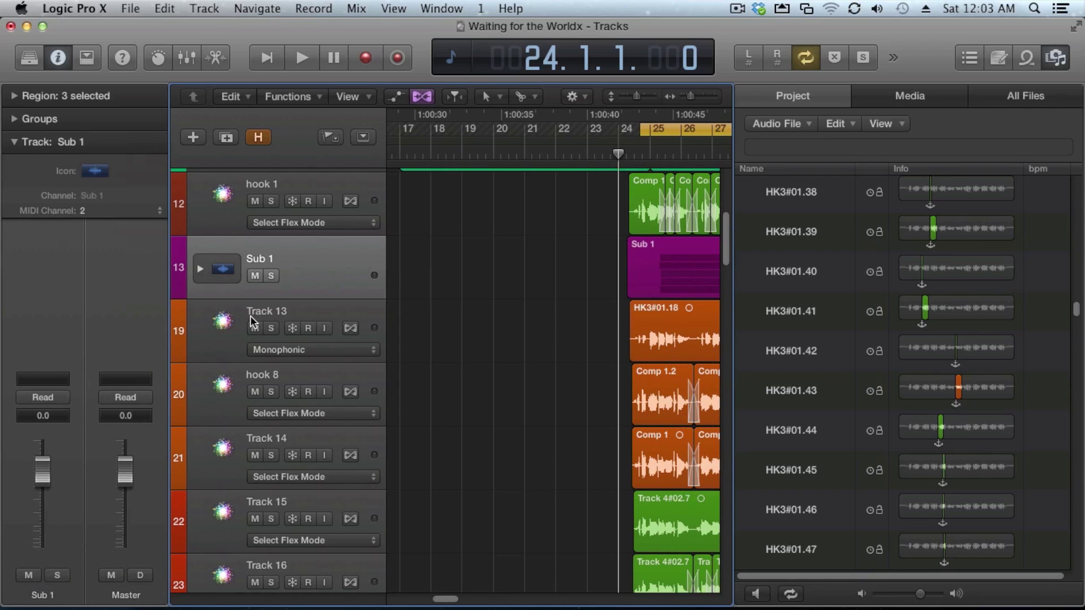
click(211, 327)
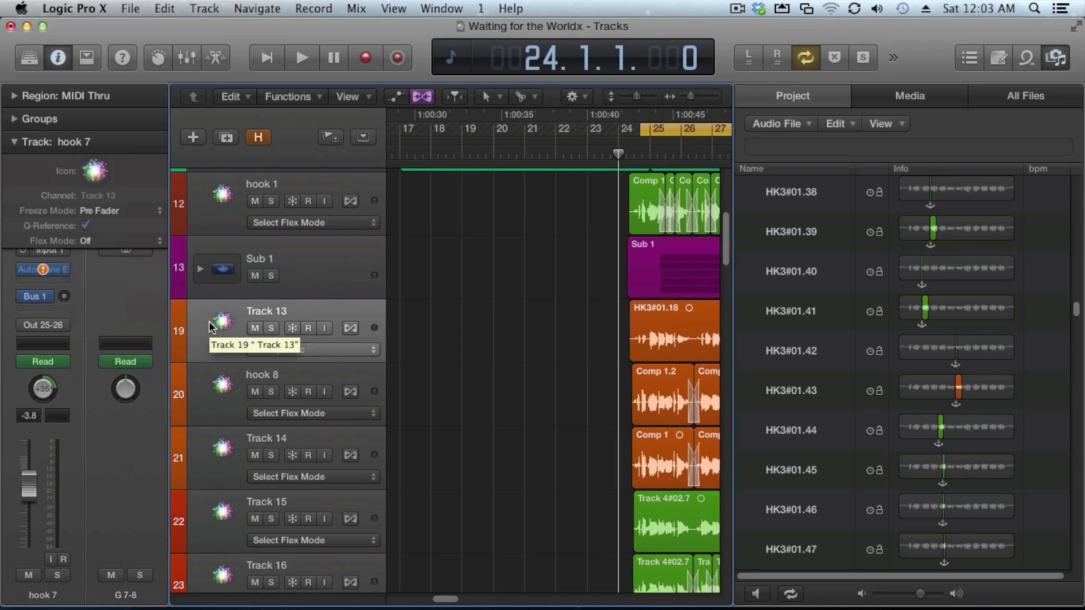
Step: Expand Sub 1 and select Track 8, leaving its track icon unchanged
click(201, 269)
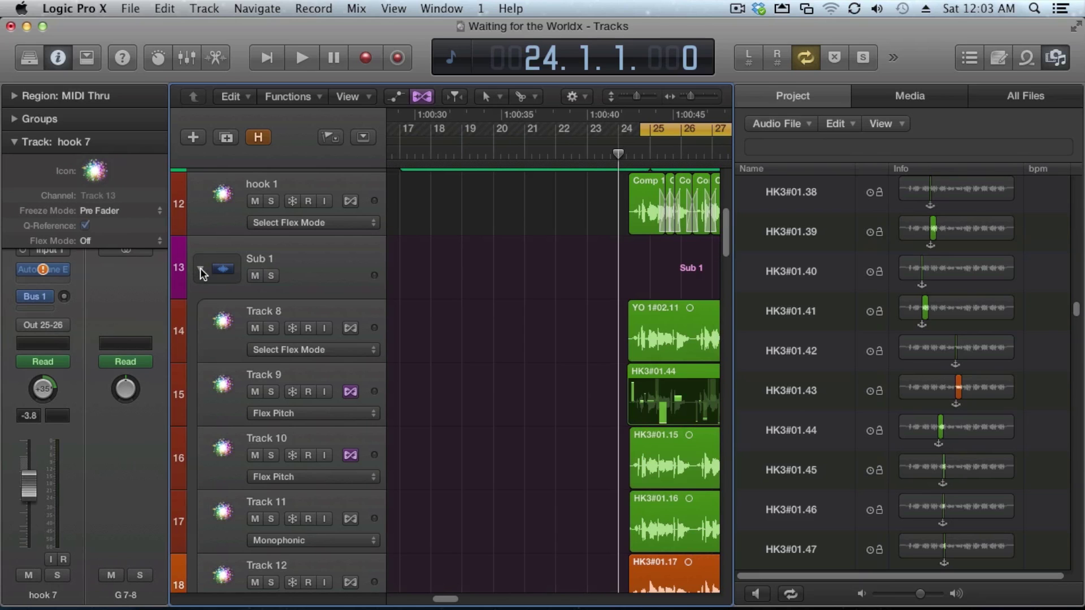
click(223, 326)
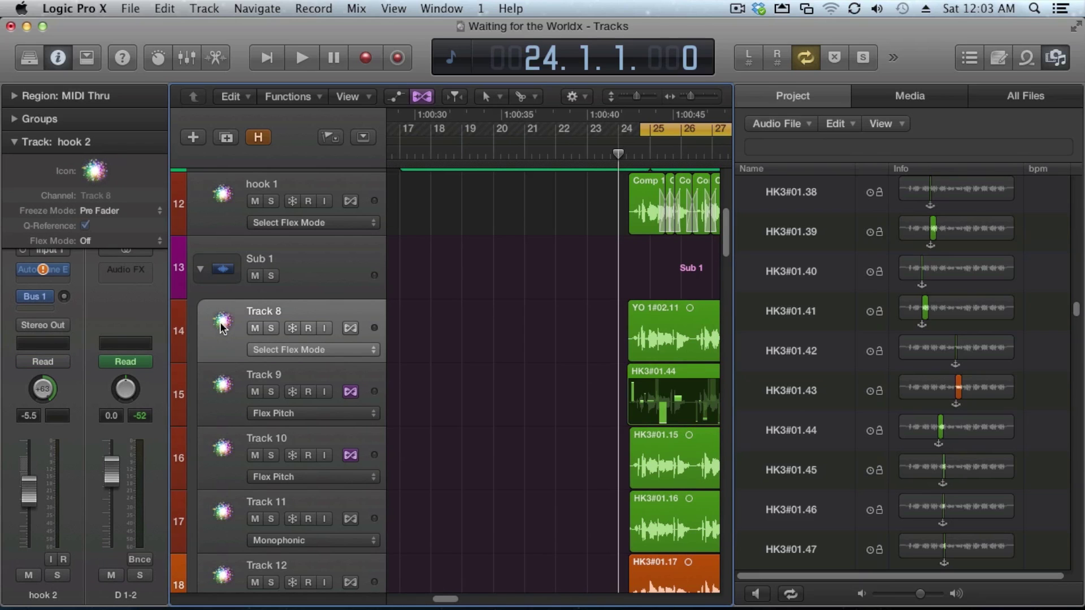
click(223, 322)
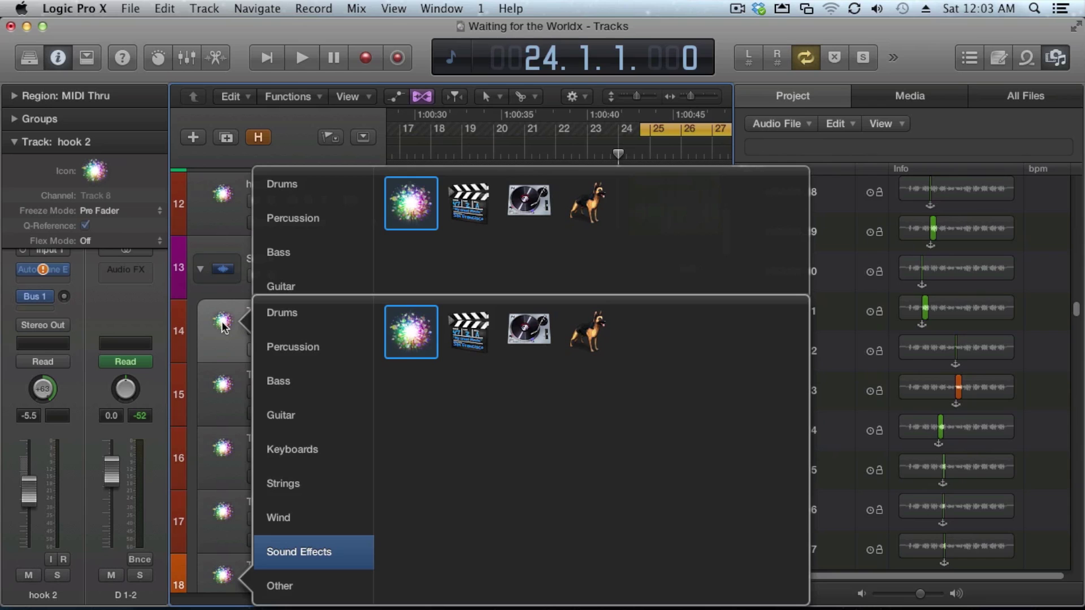
click(231, 322)
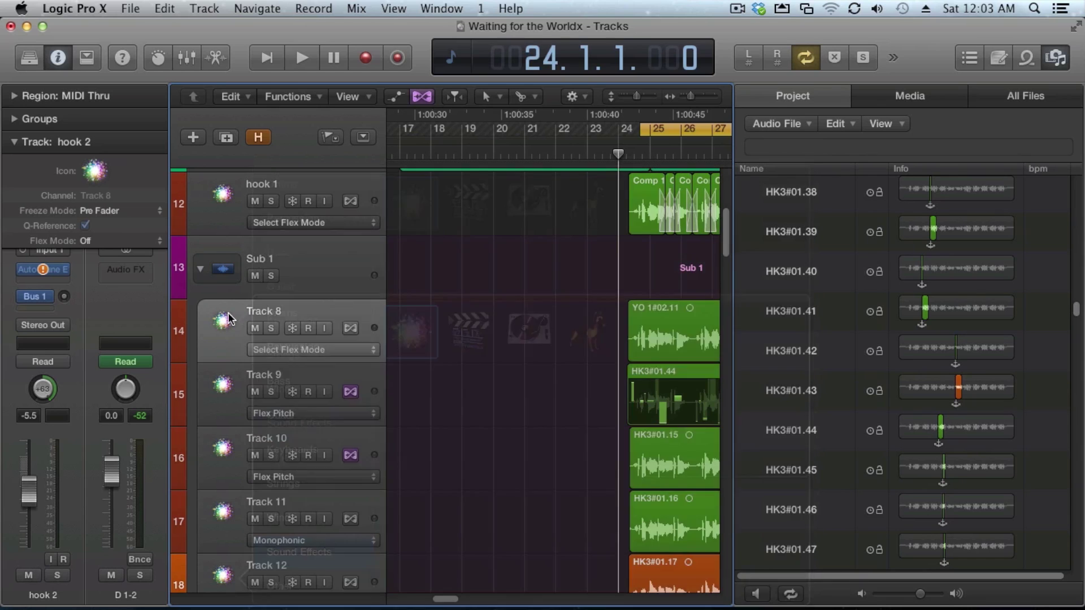
Step: Flatten the Sub 1 stack via Flatten Stack and reselect Track 8
right_click(318, 310)
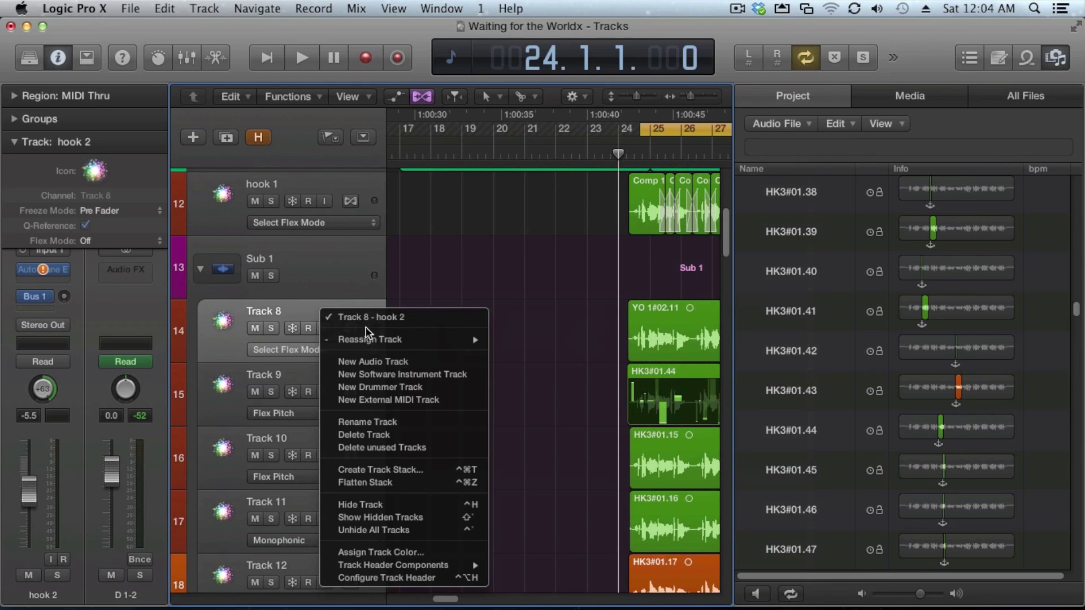
mouse_move(368, 340)
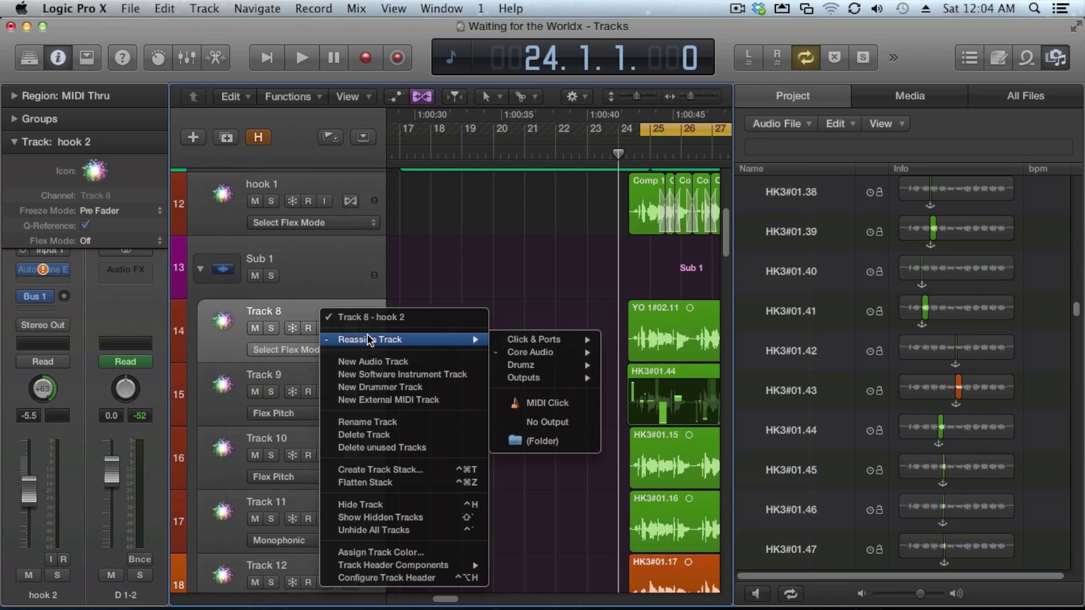
click(405, 486)
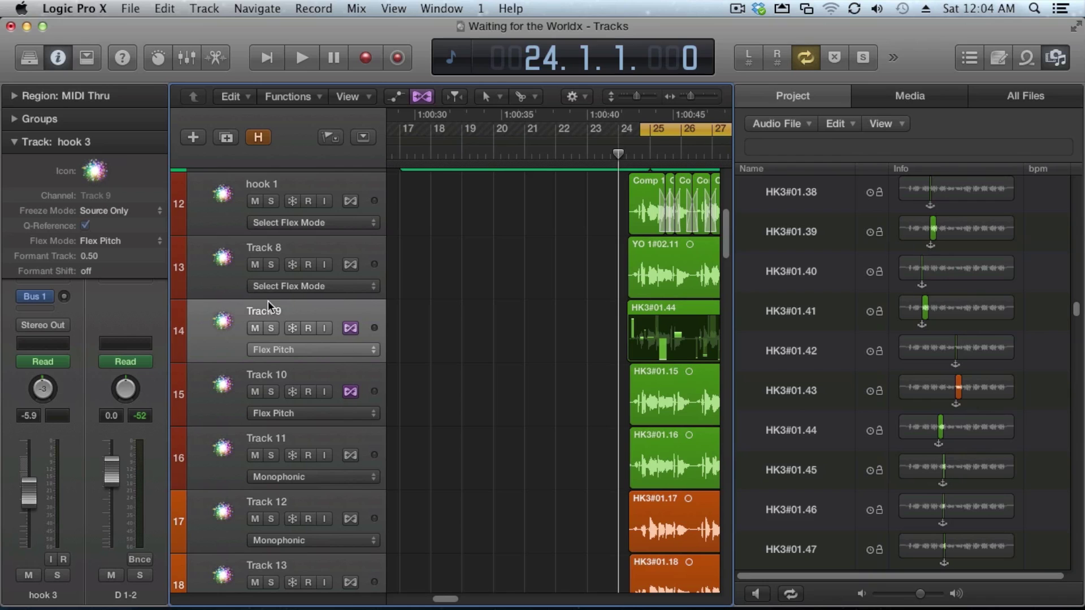
scroll(306, 336, up, 3)
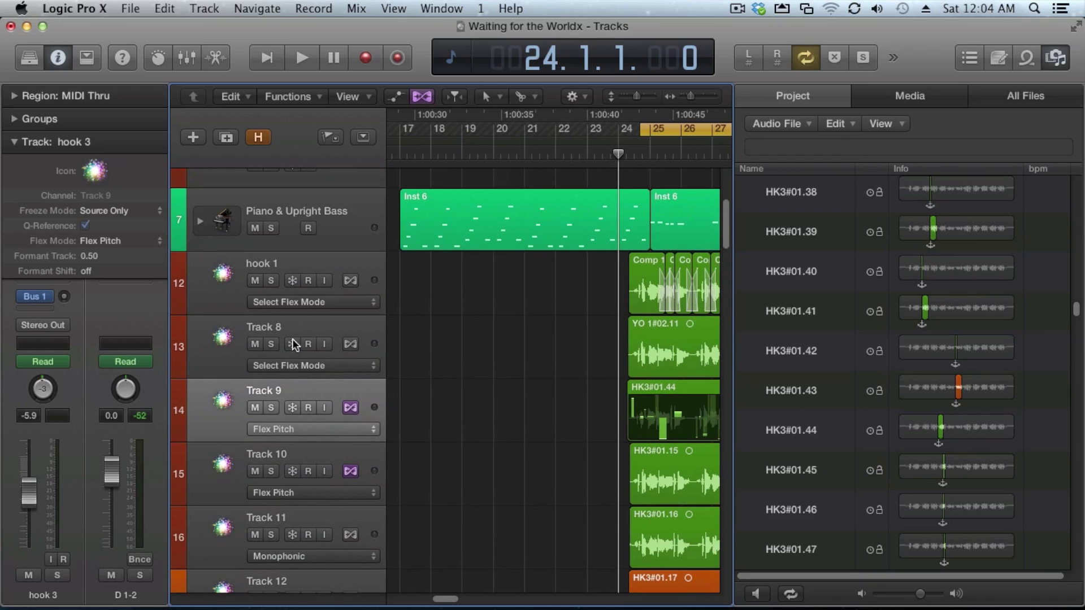
click(229, 338)
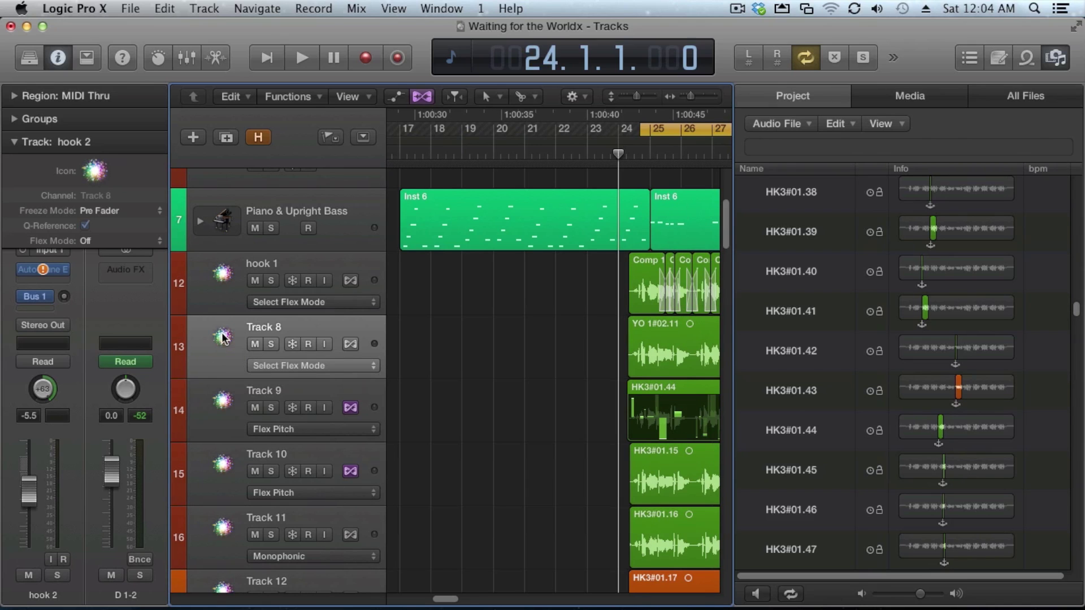
click(96, 173)
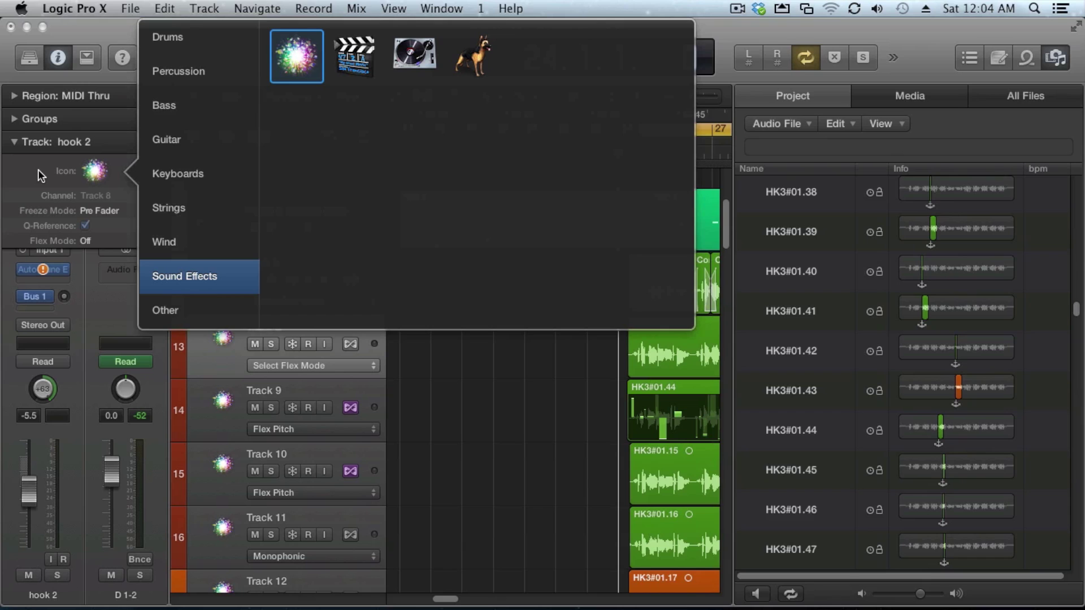
click(209, 170)
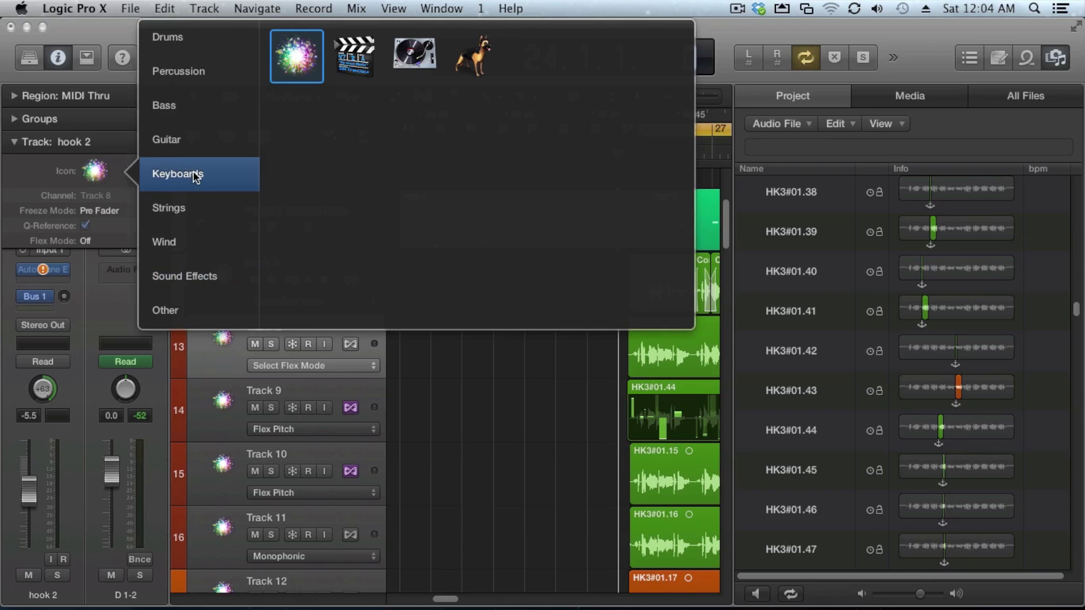
click(178, 138)
click(180, 103)
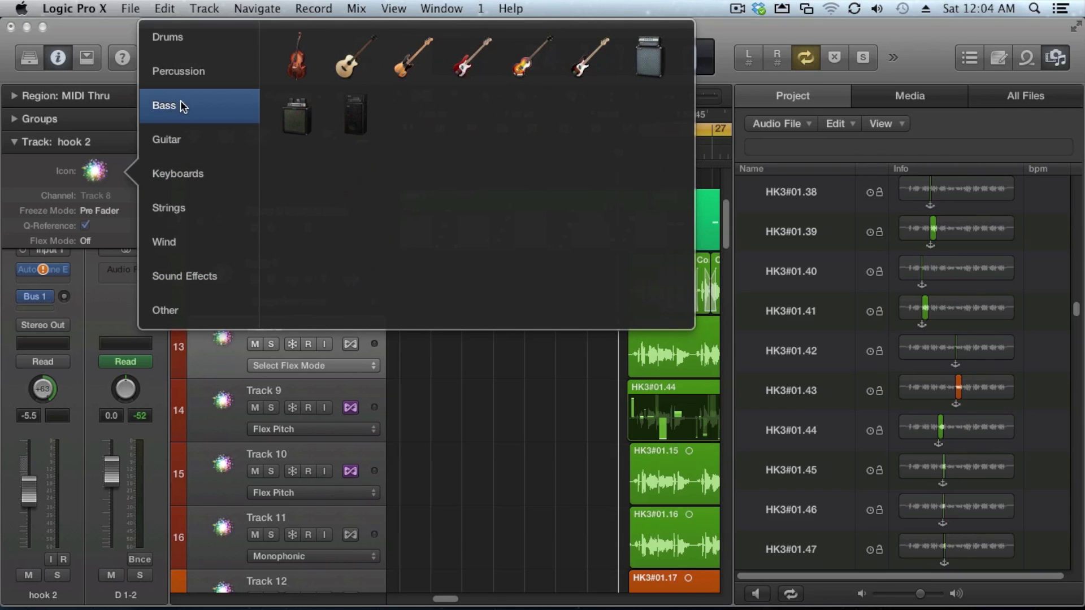
click(188, 231)
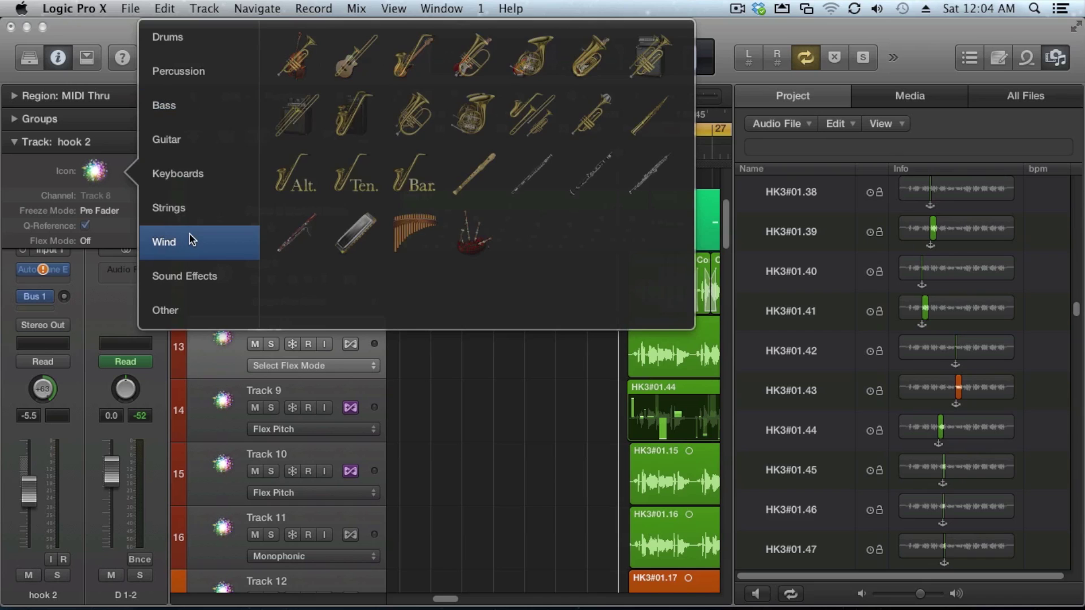
click(63, 161)
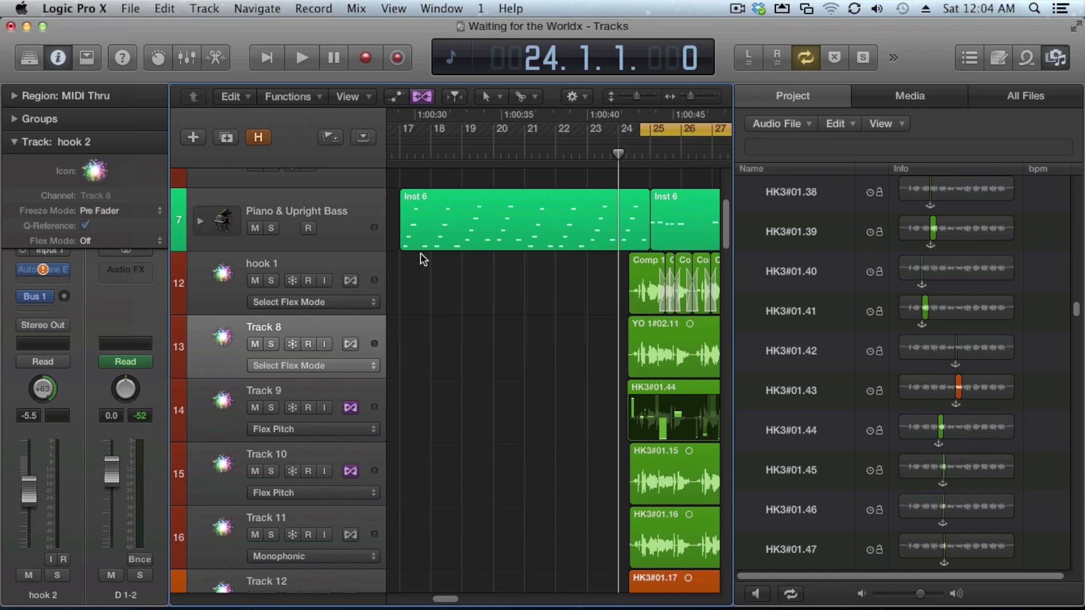
Step: Expand and collapse Track 7's stack, then open the Mixer with X and scroll its channel strips
click(197, 224)
click(199, 225)
key(x)
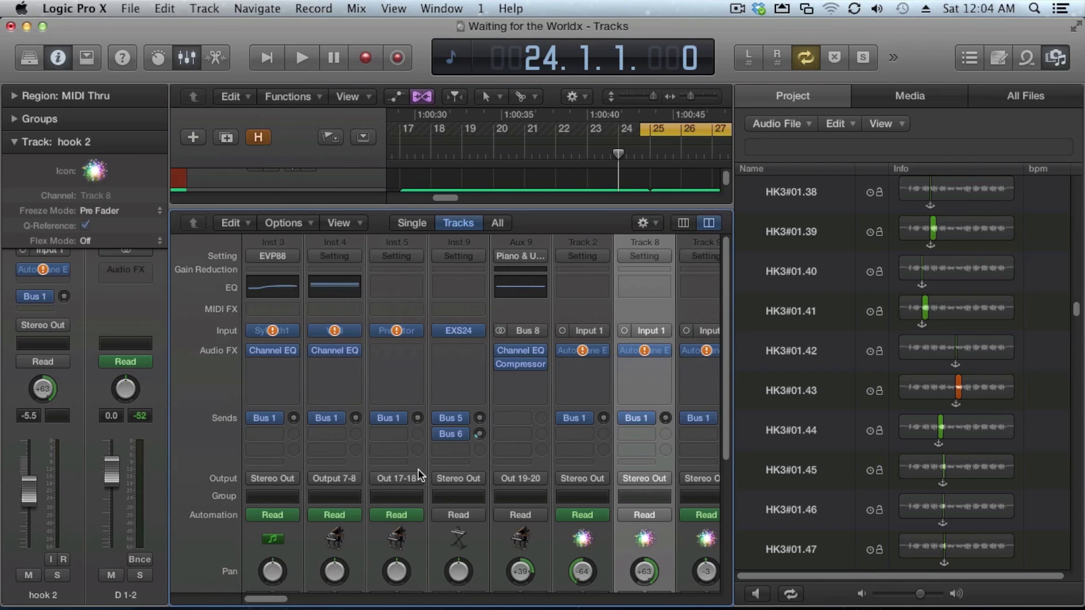
scroll(425, 469, down, 8)
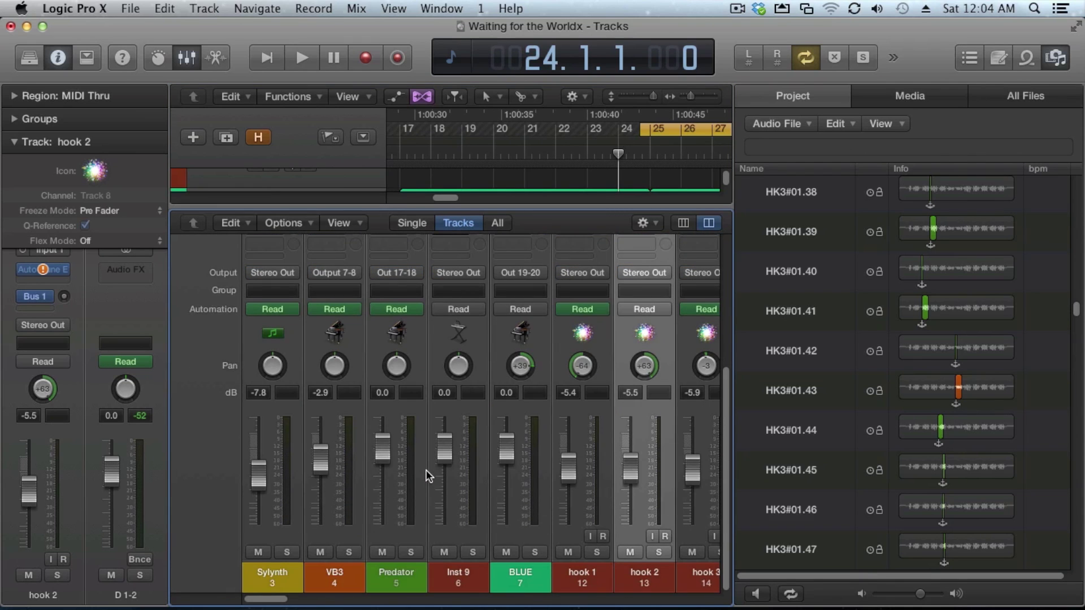
scroll(428, 476, up, 8)
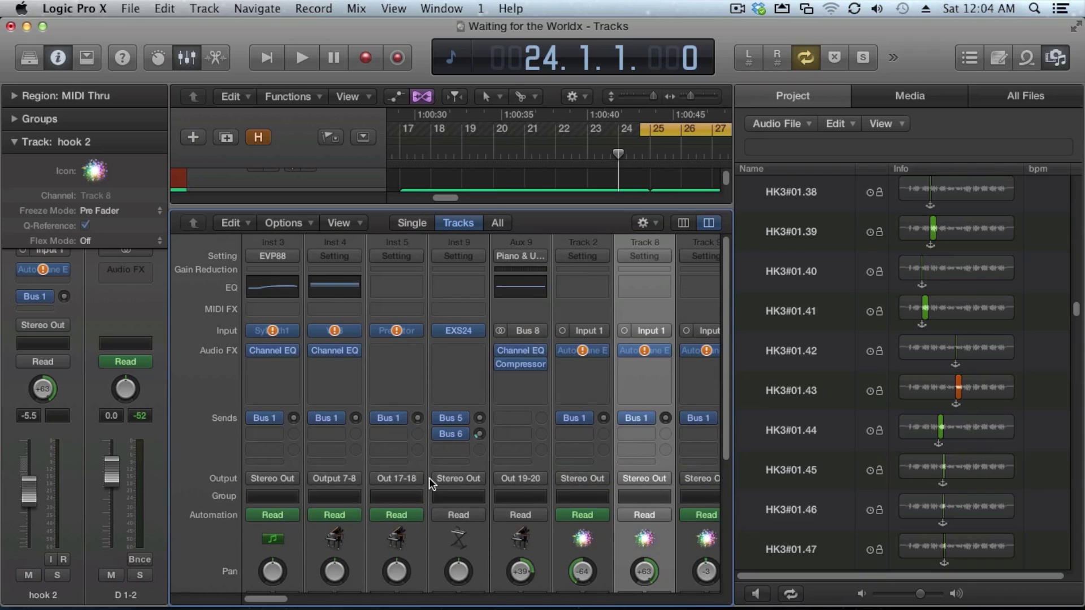
scroll(366, 330, down, 2)
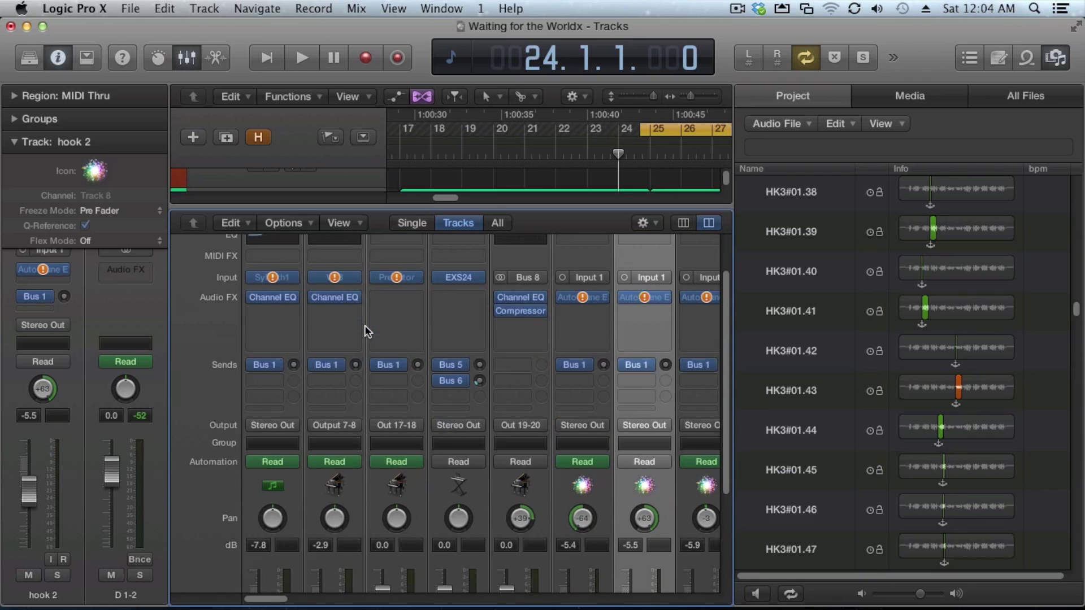
scroll(339, 321, up, 2)
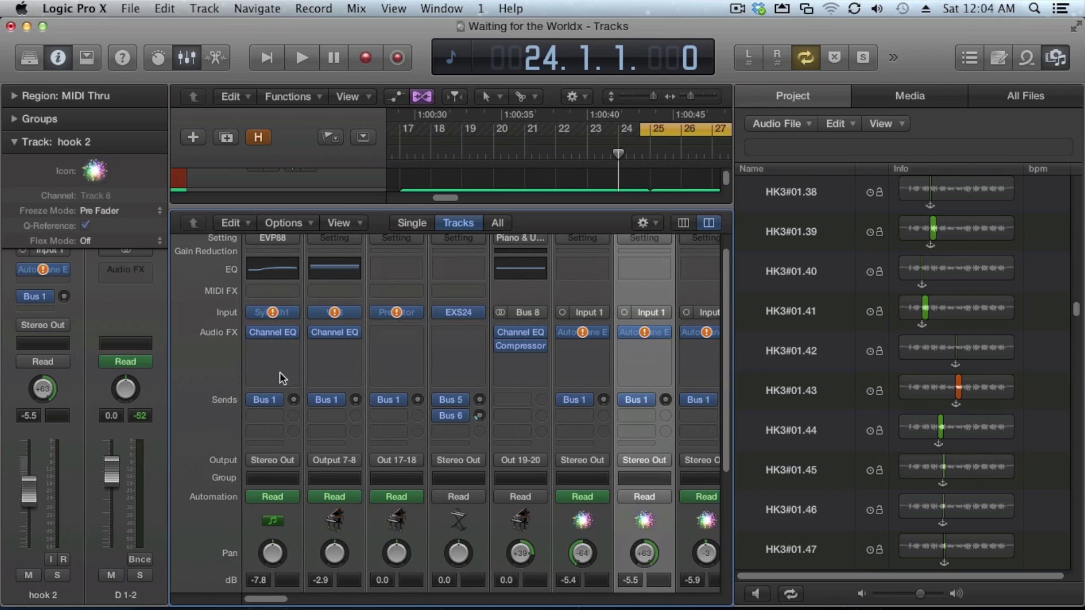
click(455, 312)
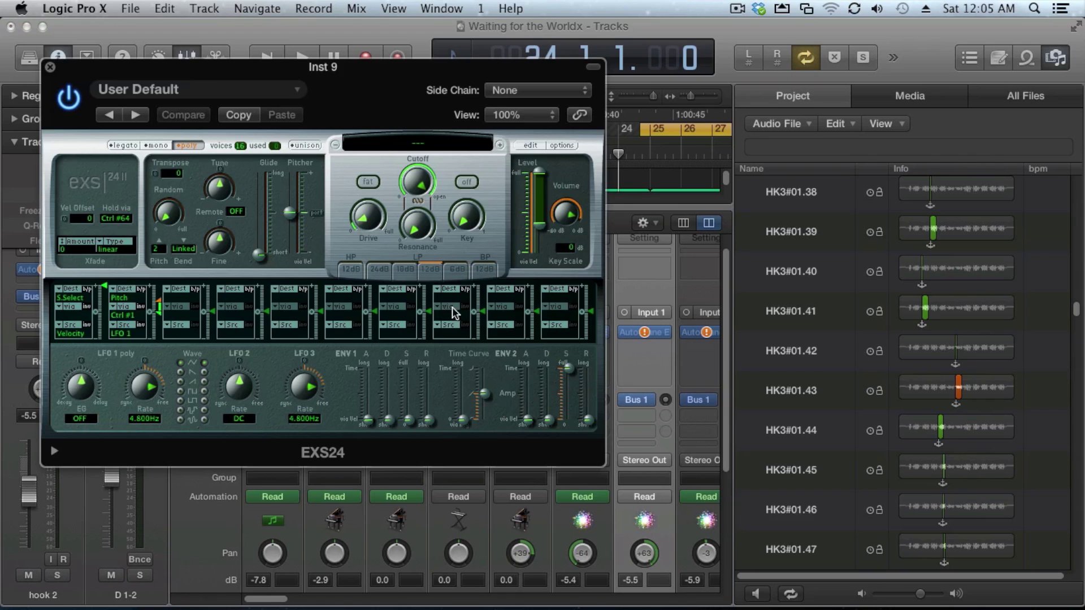
click(50, 67)
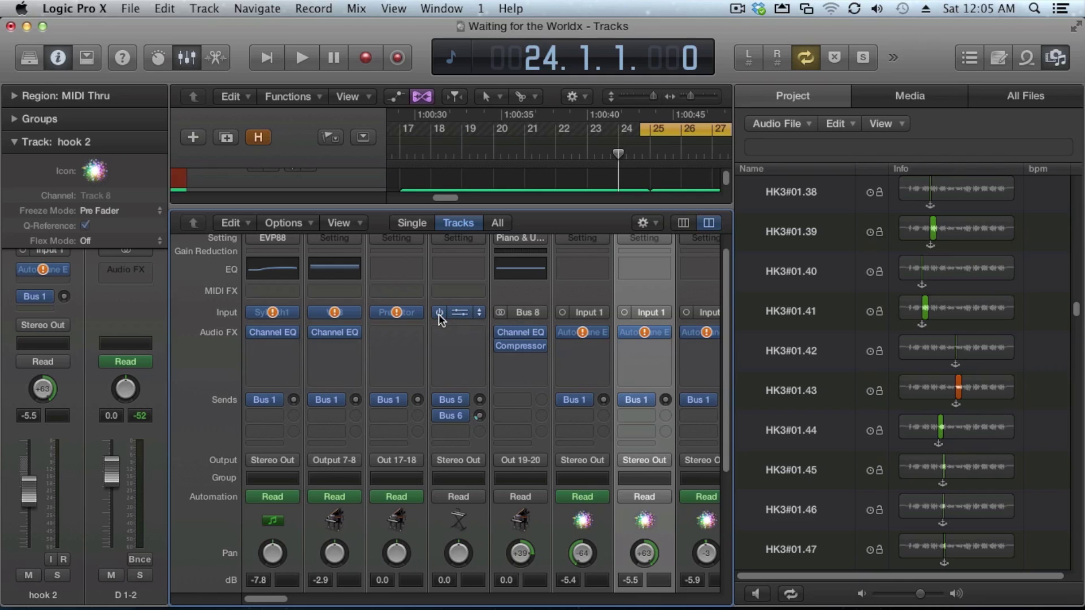
click(480, 313)
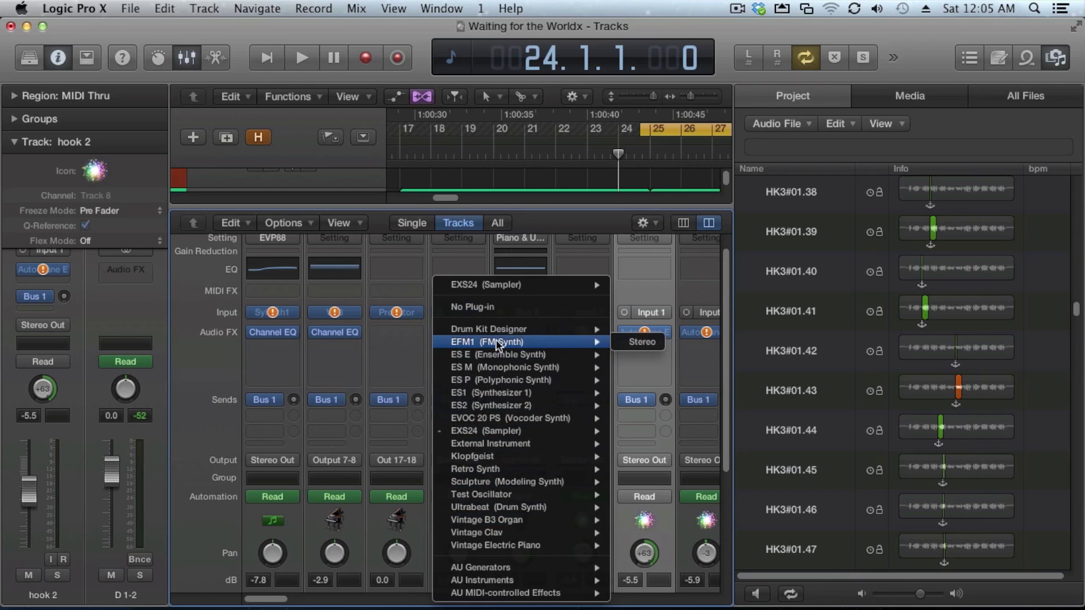
click(412, 335)
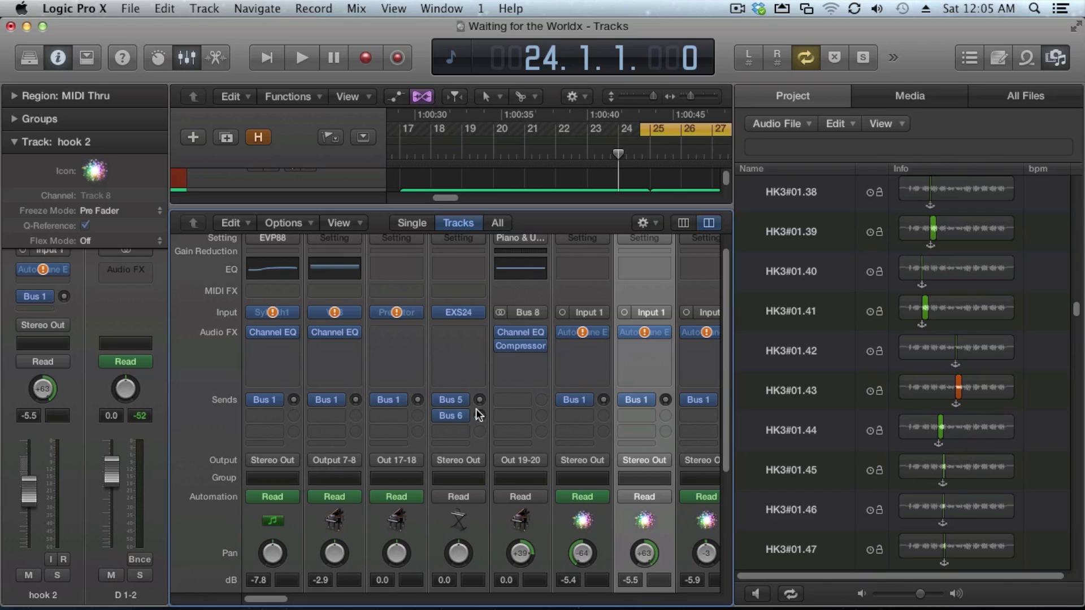
click(460, 478)
click(384, 470)
Step: Browse the Audio FX list for Inst 9's empty effect slot, then close it without inserting anything
scroll(489, 537, down, 3)
scroll(487, 535, down, 3)
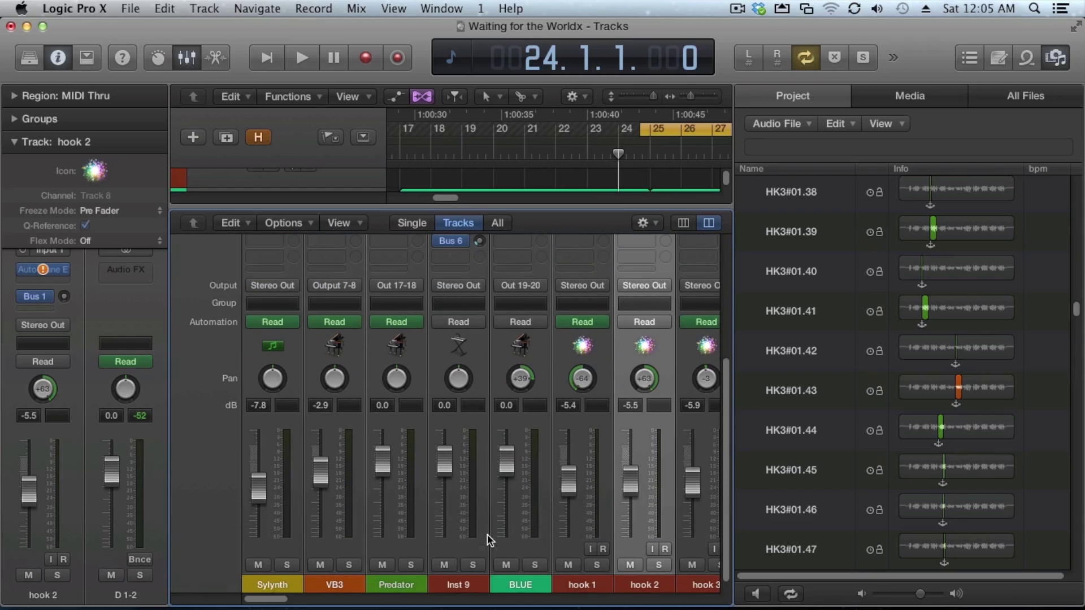
scroll(463, 507, up, 5)
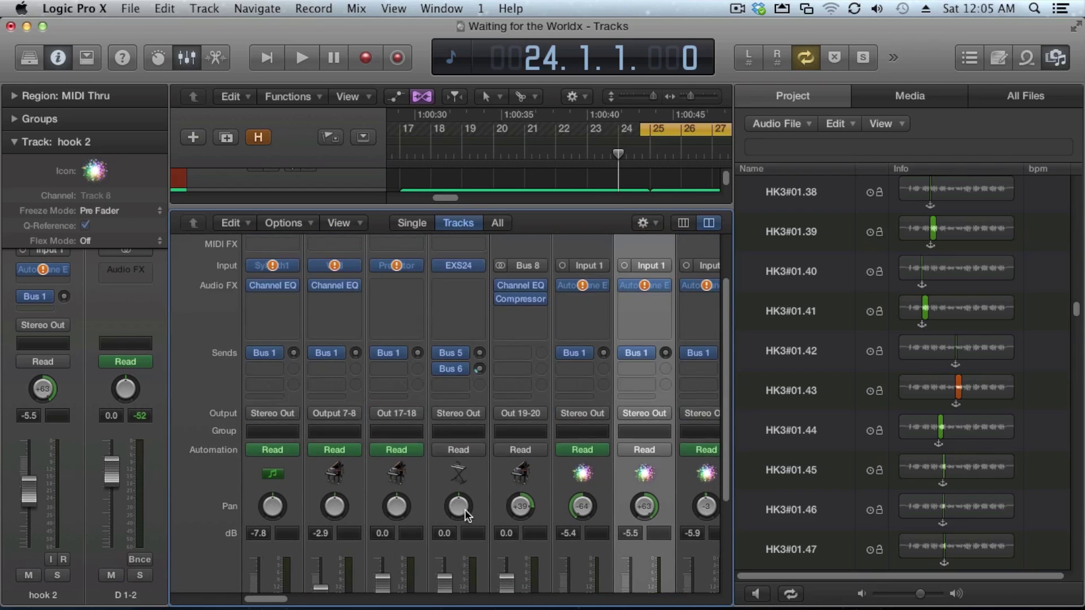
mouse_move(483, 338)
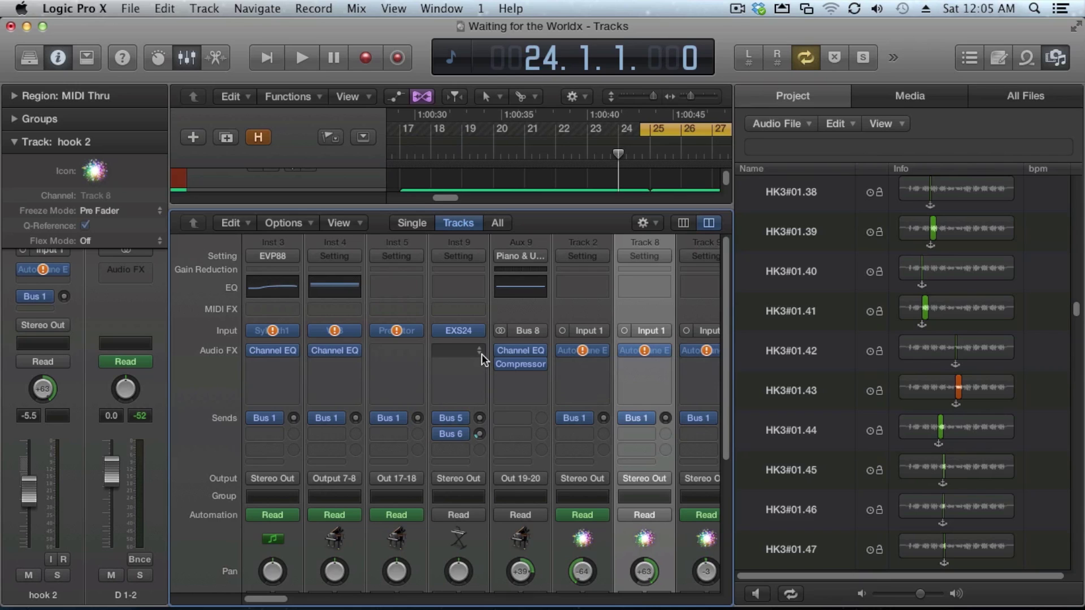
click(466, 351)
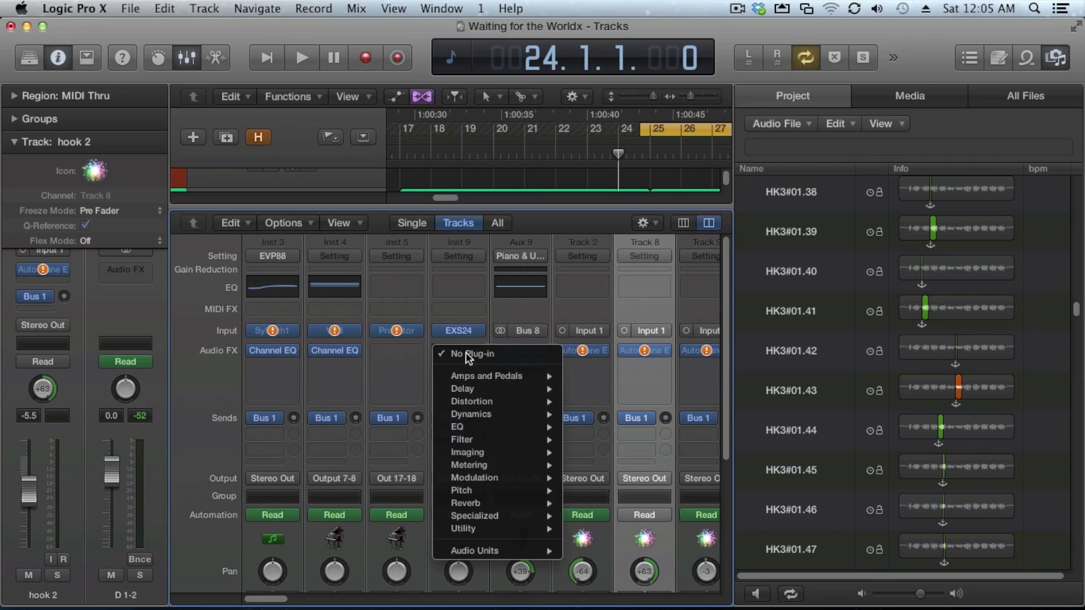
click(456, 359)
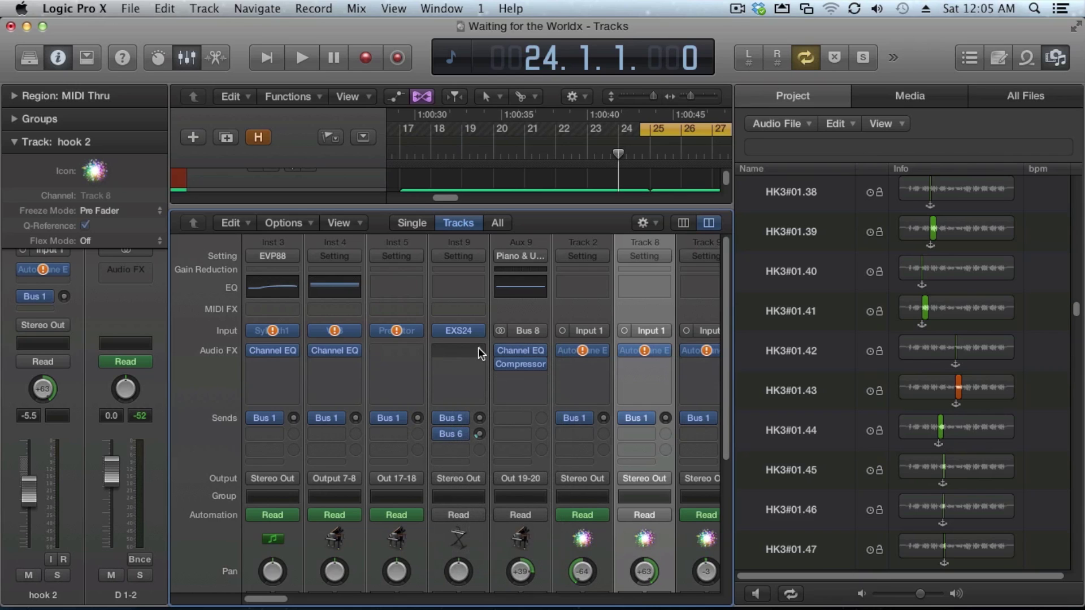
Step: Check the send options below Bus 6 twice, leaving the send slot empty
mouse_move(527, 362)
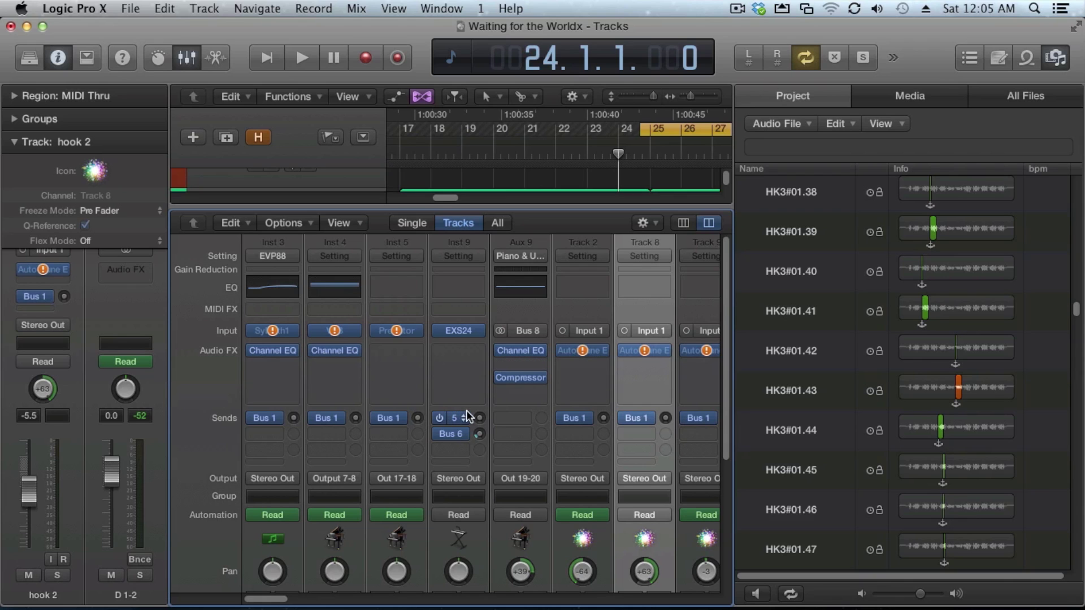
scroll(470, 418, down, 2)
scroll(470, 418, down, 4)
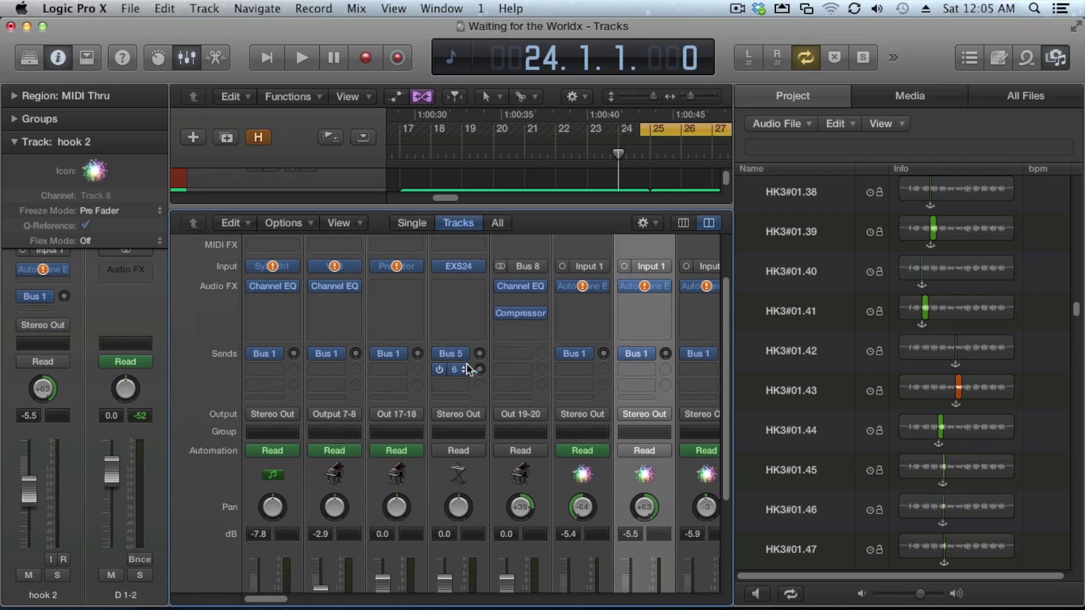
click(451, 385)
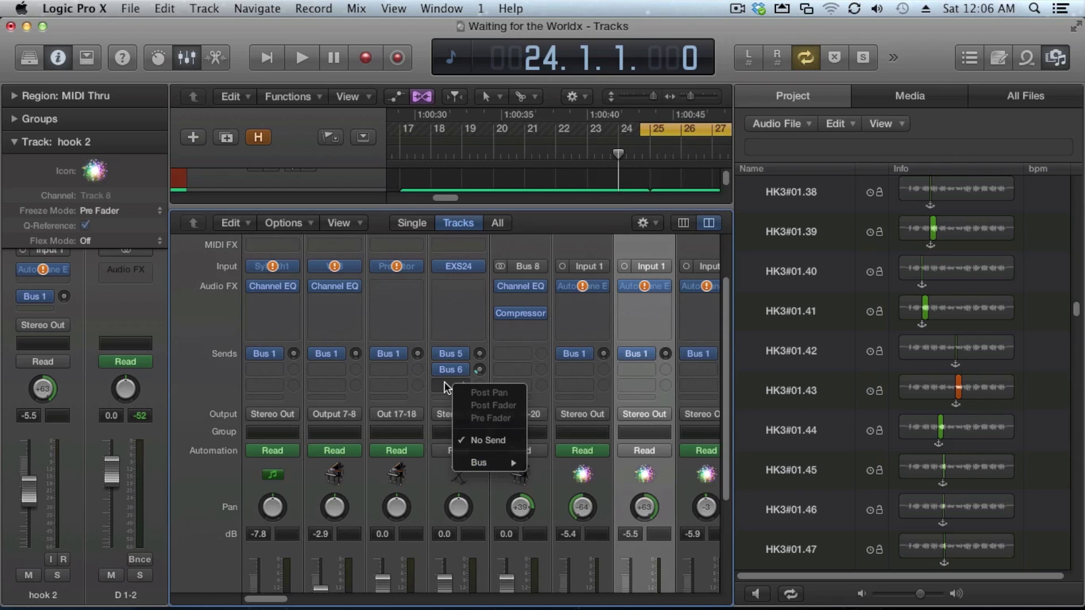
click(452, 406)
click(452, 399)
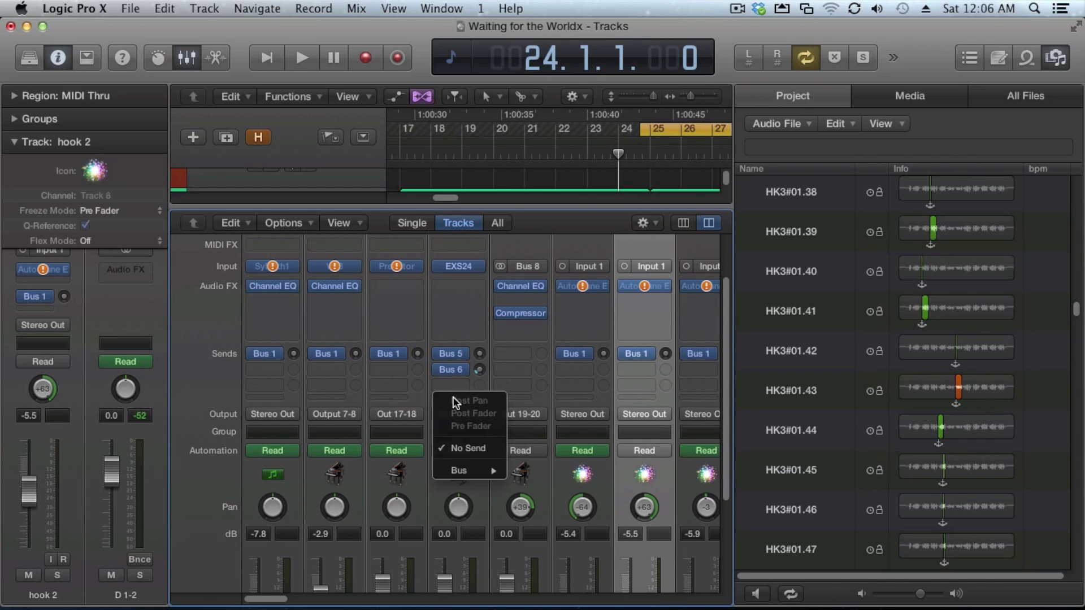
click(420, 381)
scroll(520, 390, down, 5)
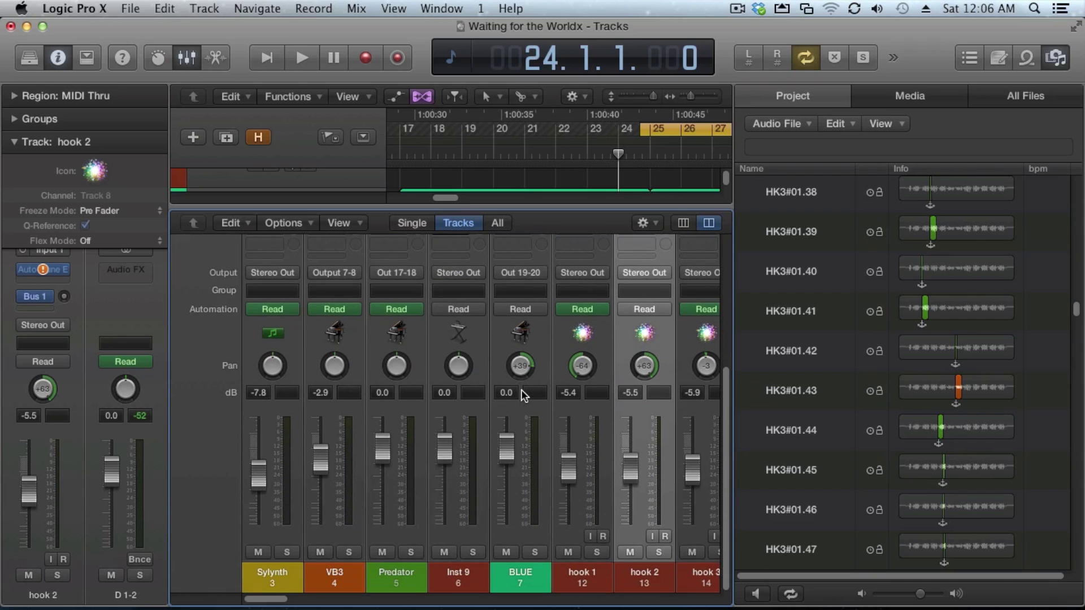
Step: Show Inst 9's settings in the inspector and open the Color palette with Option-C, moved lower
click(479, 581)
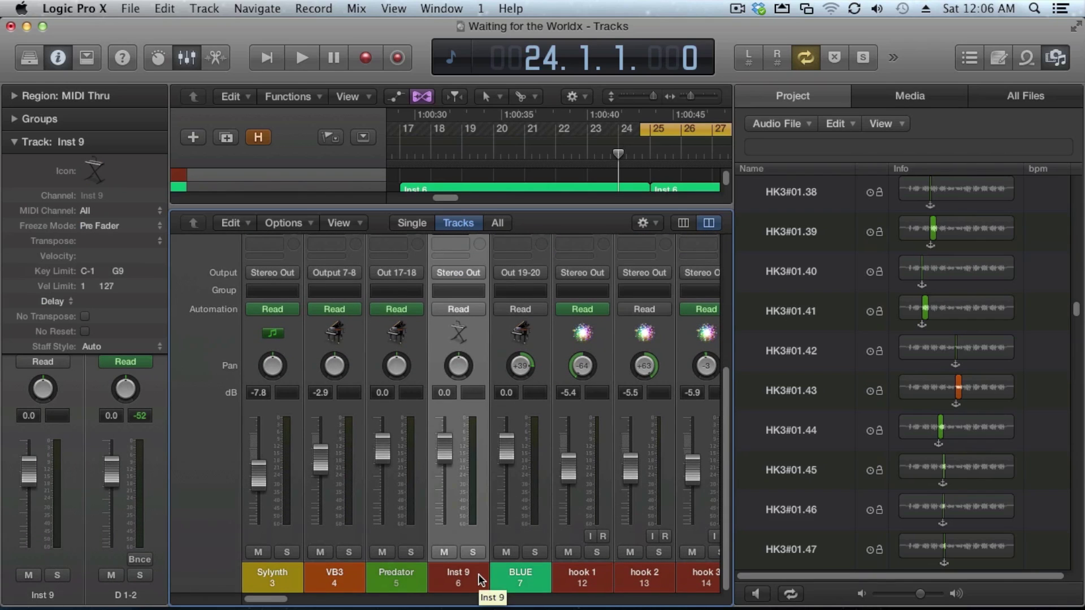
key(alt+c)
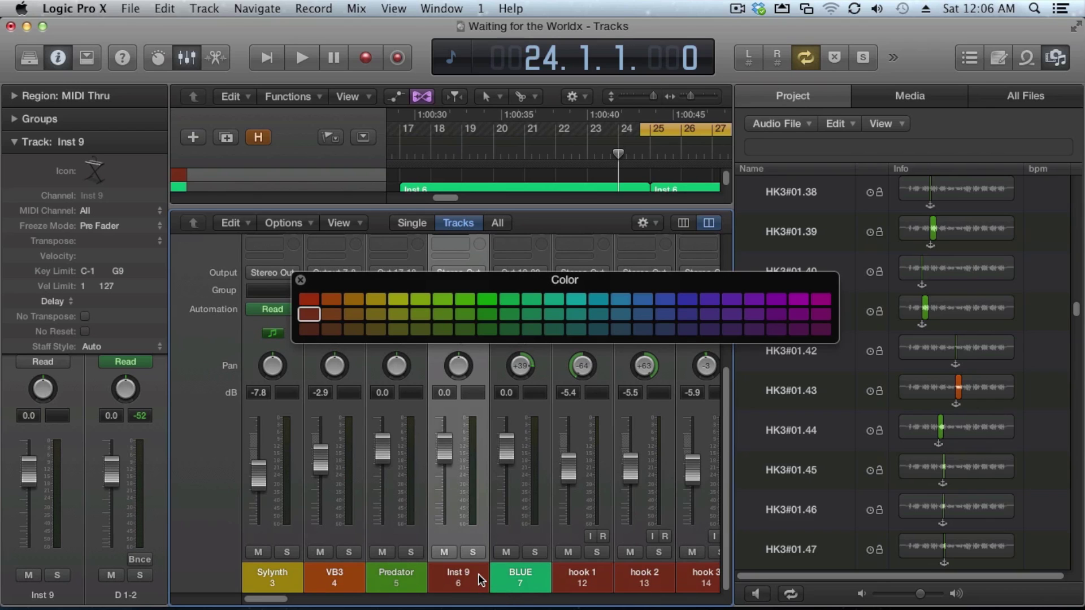
drag(462, 281, 403, 337)
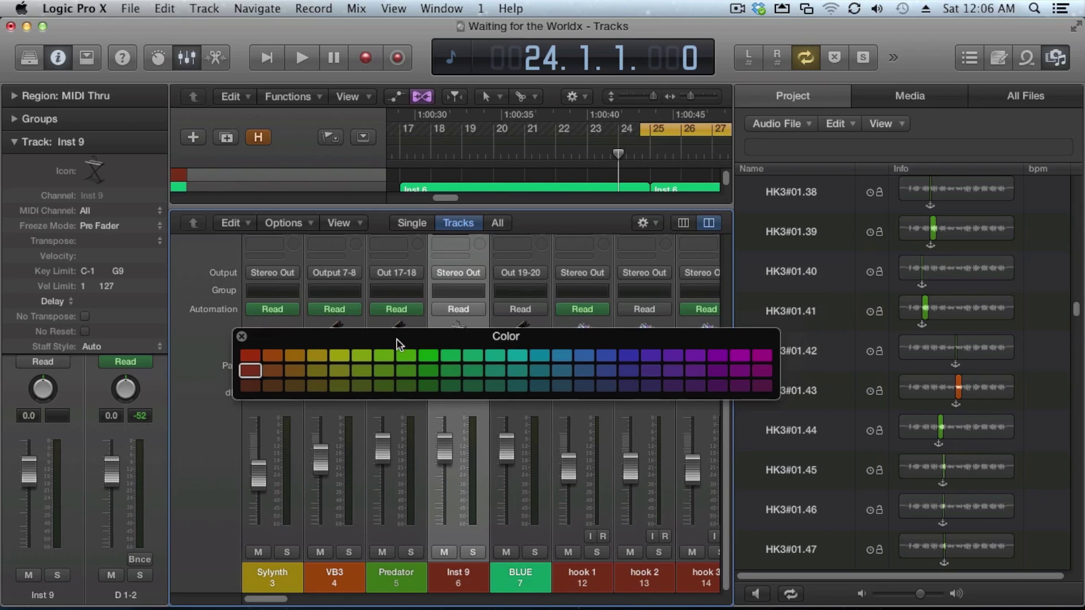
Step: Try orange and dark red swatches, settle Inst 9 on green, and close the palette
click(272, 371)
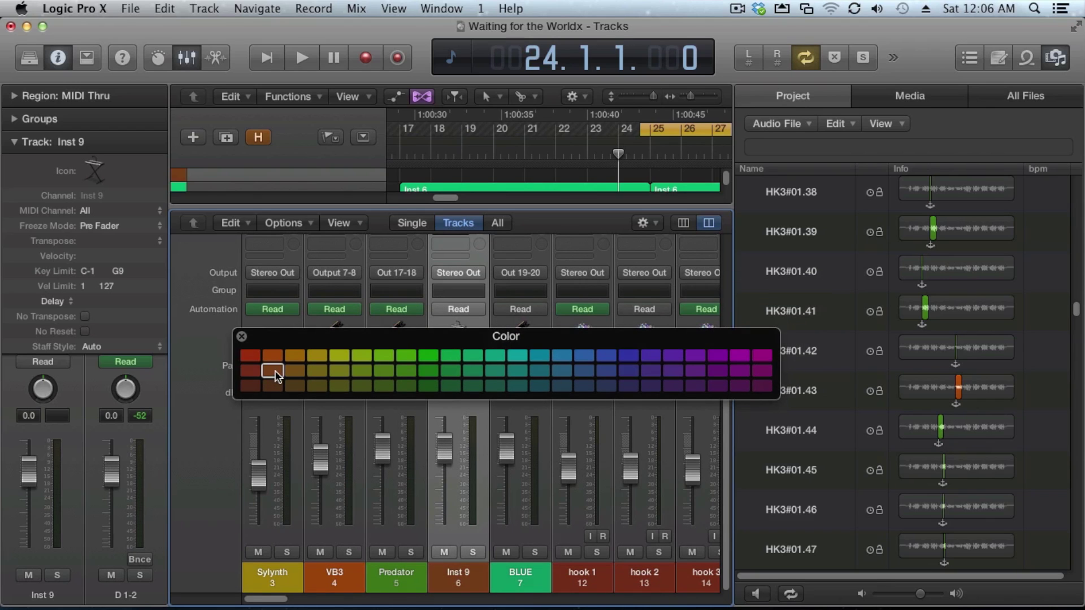
click(303, 369)
click(252, 371)
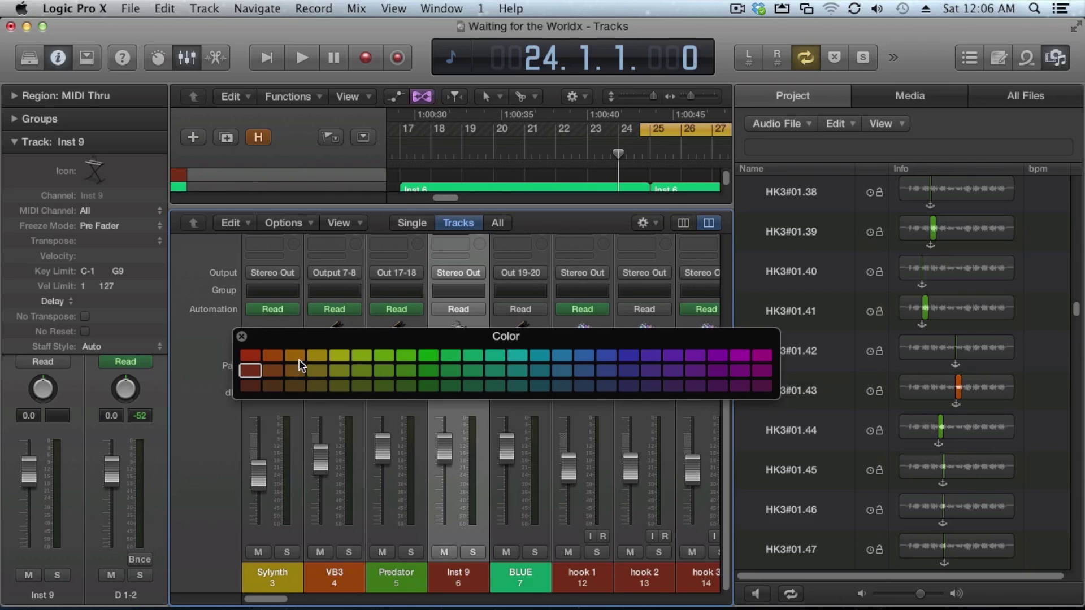
click(273, 370)
click(407, 370)
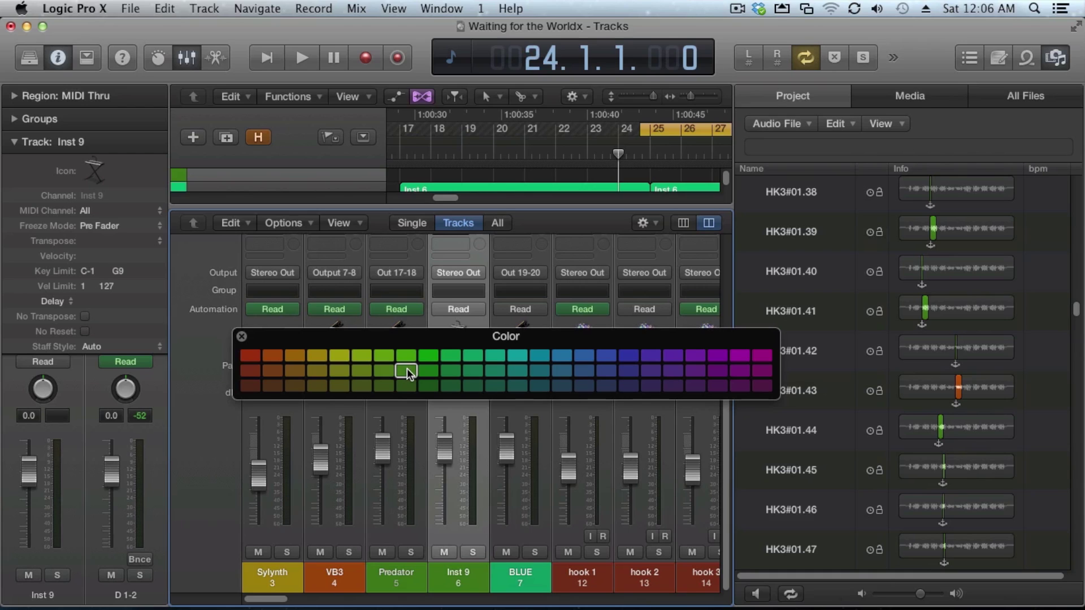
click(242, 337)
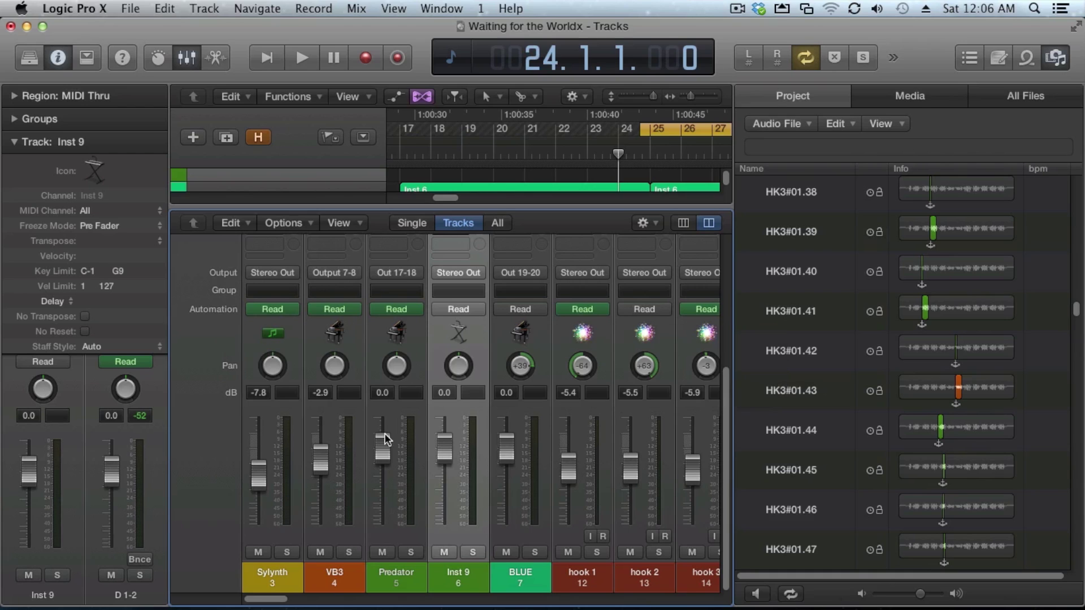
scroll(455, 459, up, 10)
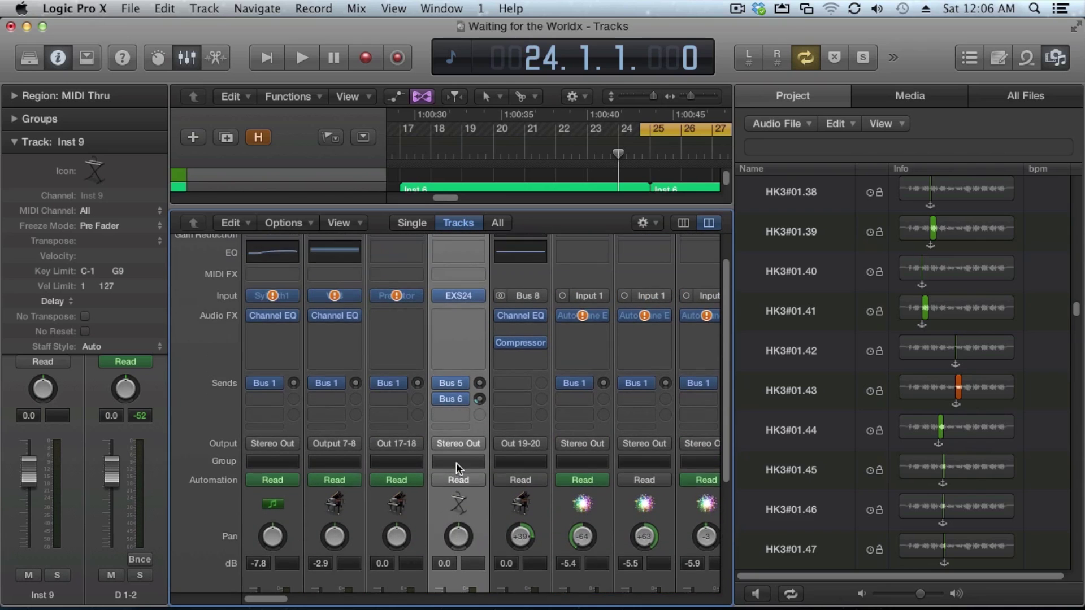